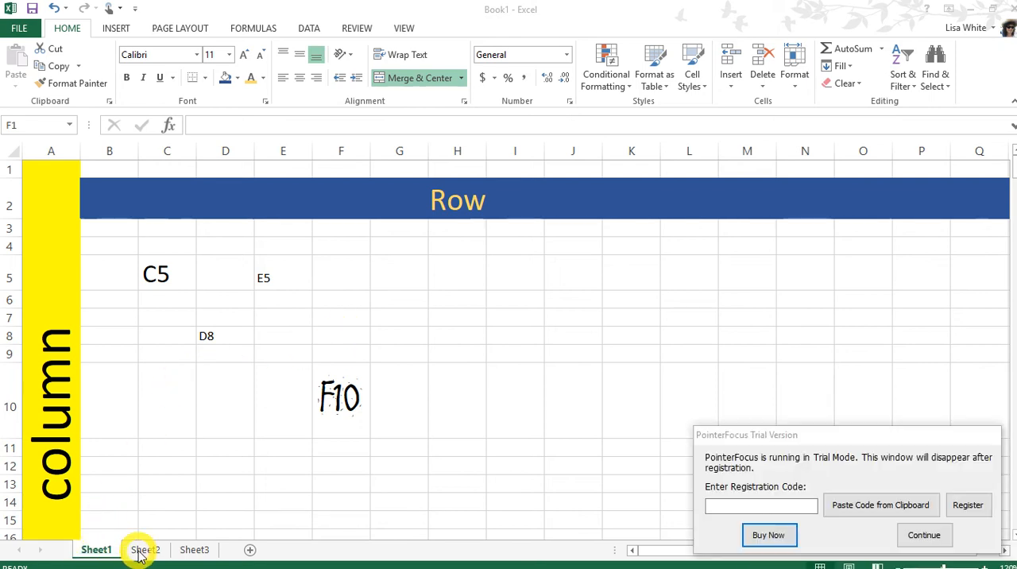
Step: Switch to Sheet2, uncover its zoom control from the trial notice, and zoom the worksheet to 190%
{"action": "key", "text": "ctrl+space"}
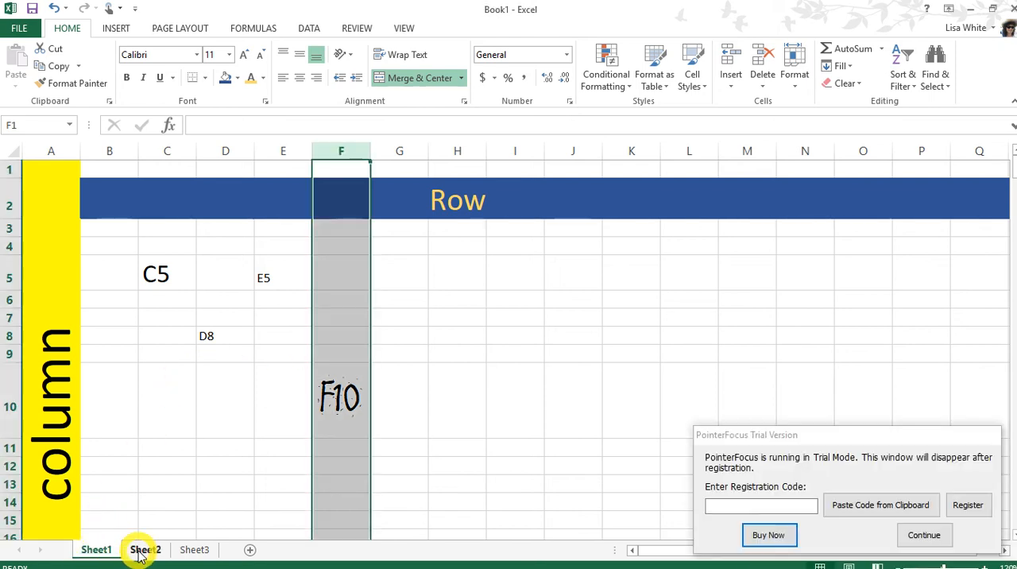
{"action": "left_click", "coordinate": [144, 550]}
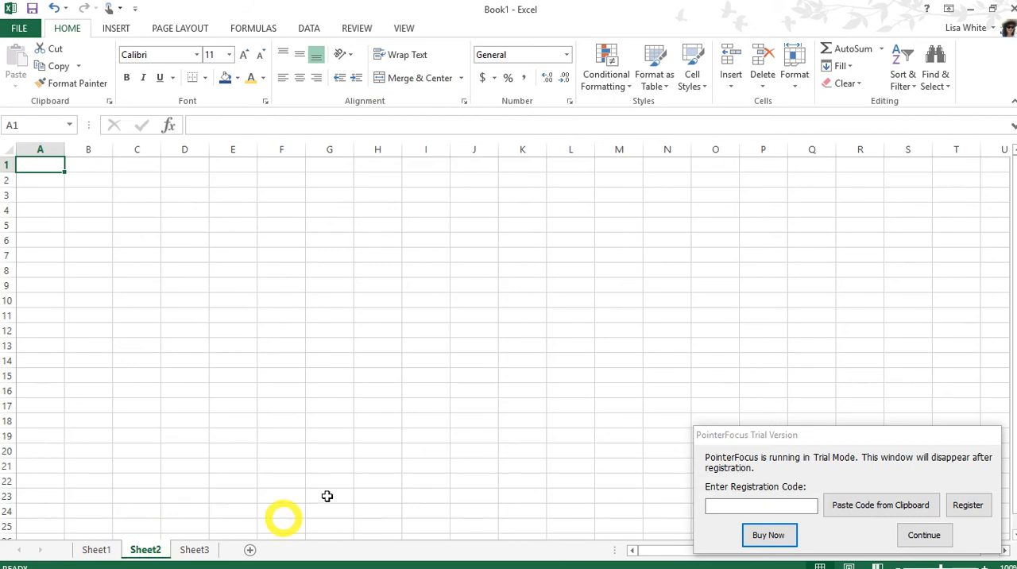
{"action": "left_click", "coordinate": [794, 439]}
{"action": "left_click_drag", "start_coordinate": [795, 438], "coordinate": [728, 525]}
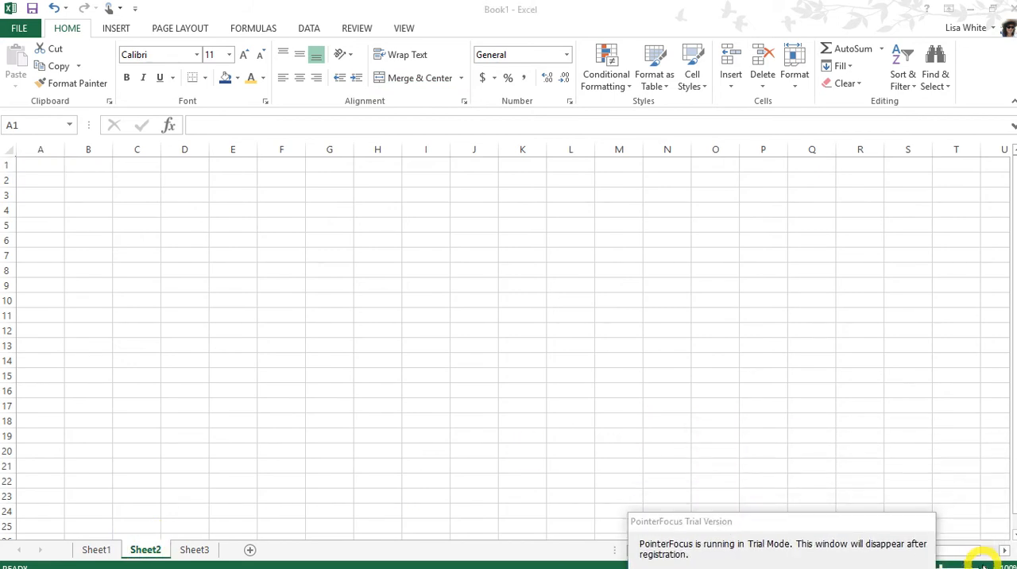
{"action": "left_click", "coordinate": [983, 562]}
{"action": "left_click", "coordinate": [983, 562]}
{"action": "left_click", "coordinate": [983, 561]}
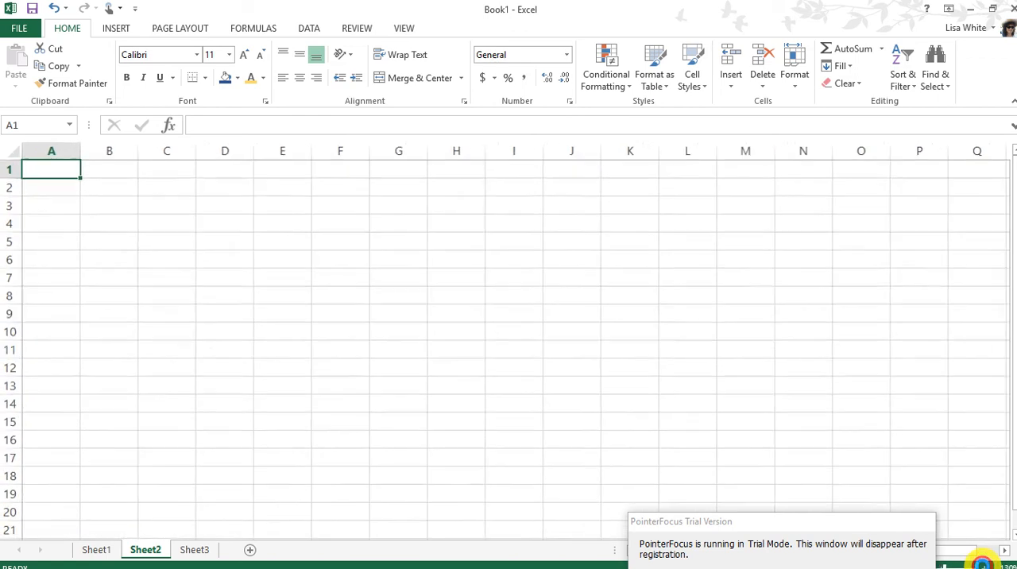
{"action": "left_click", "coordinate": [983, 561]}
{"action": "left_click", "coordinate": [983, 561]}
{"action": "left_click", "coordinate": [982, 562]}
{"action": "left_click", "coordinate": [983, 562]}
{"action": "left_click", "coordinate": [983, 561]}
{"action": "left_click", "coordinate": [983, 562]}
{"action": "left_click", "coordinate": [983, 562]}
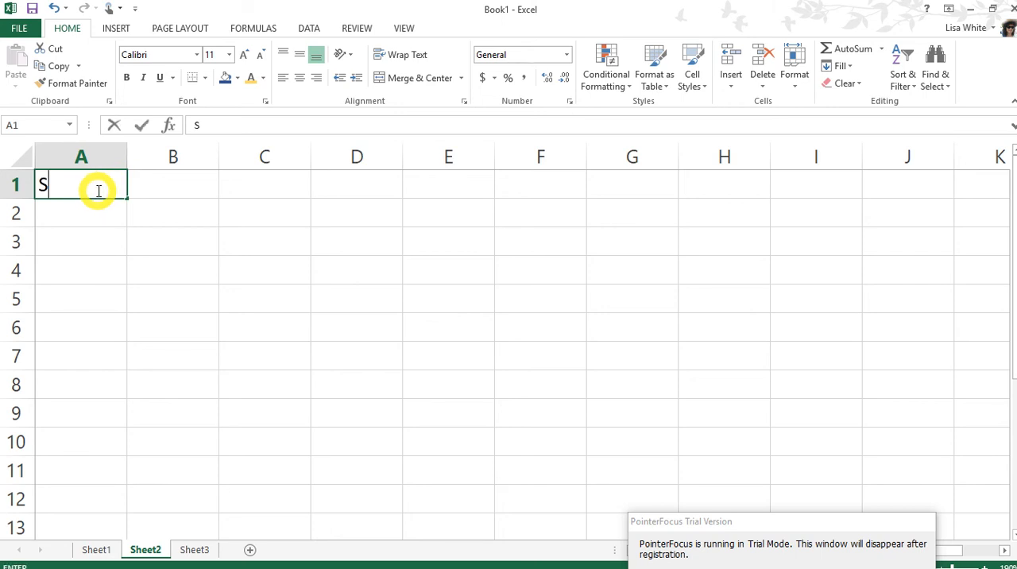
Step: Enter the heading Students in A1 and list the four students' full names in A2 to A5
{"action": "type", "text": "tudents"}
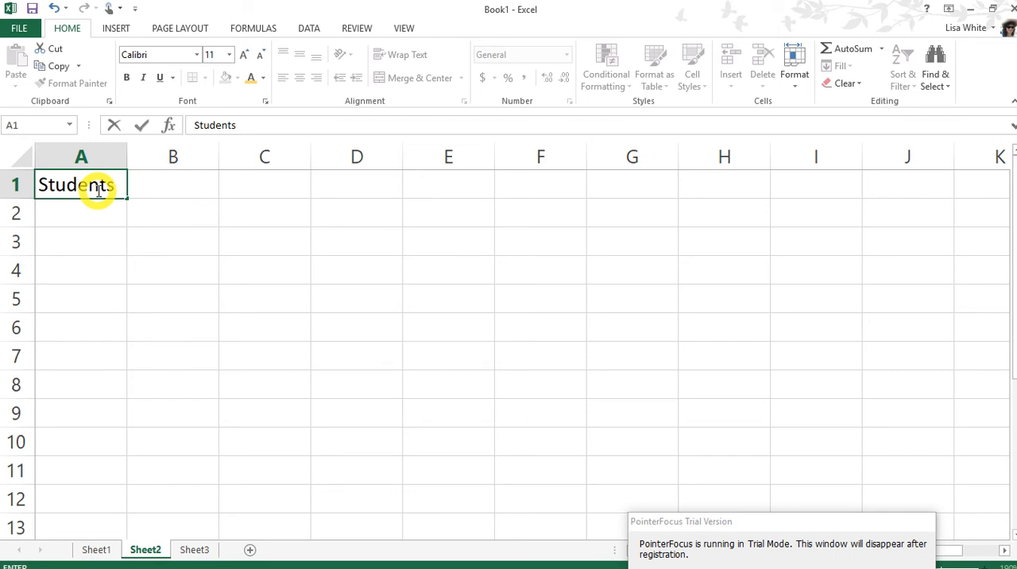
{"action": "key", "text": "Return"}
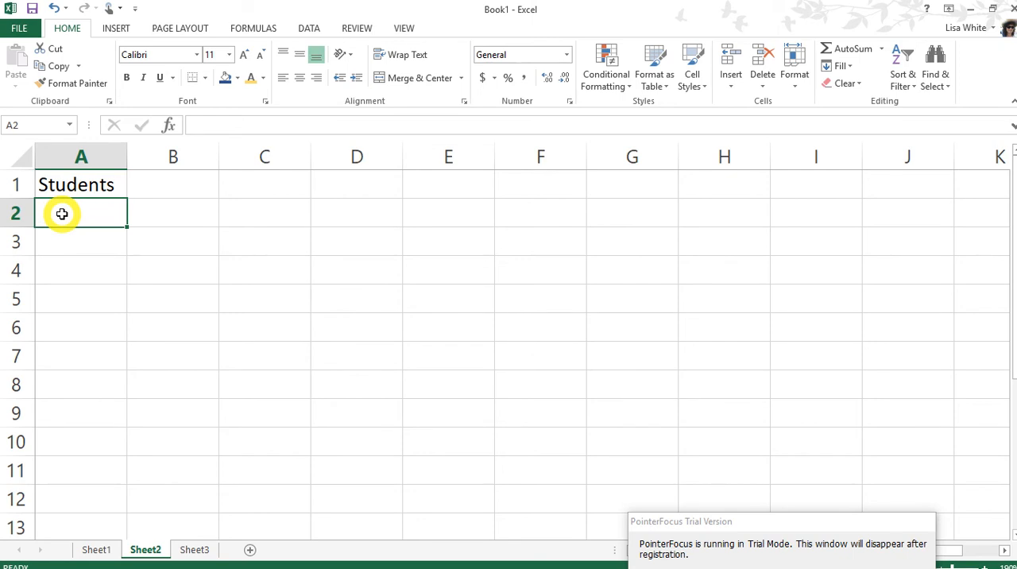
{"action": "type", "text": "ohn Random"}
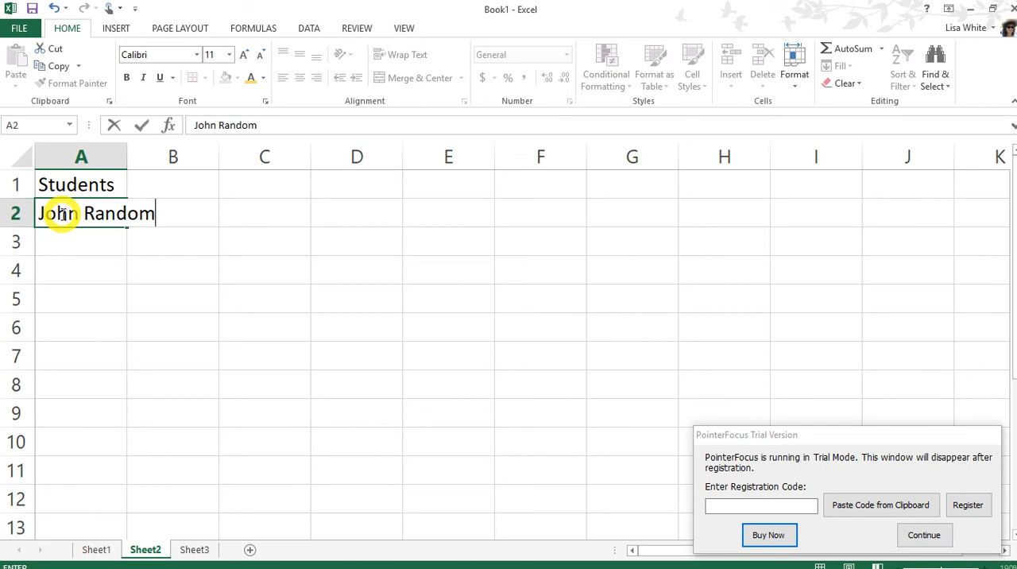
{"action": "key", "text": "Return"}
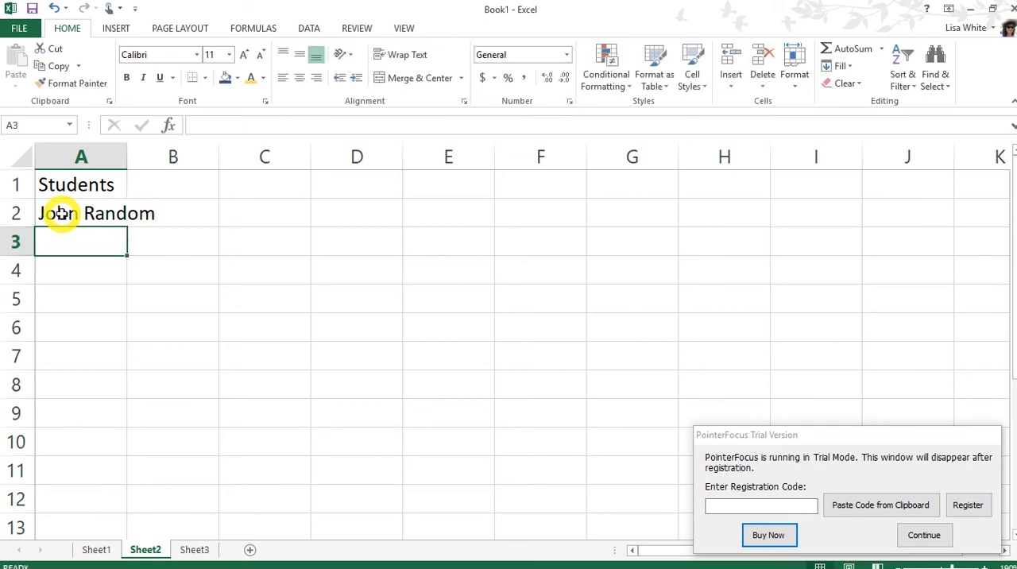
{"action": "type", "text": "Mary Random"}
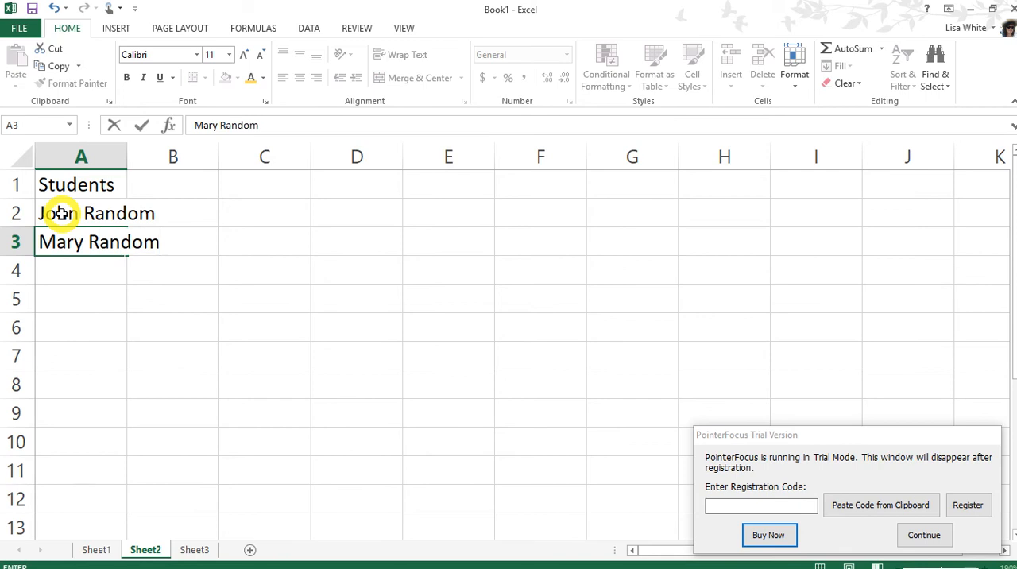
{"action": "key", "text": "Return"}
{"action": "type", "text": "Jack Random"}
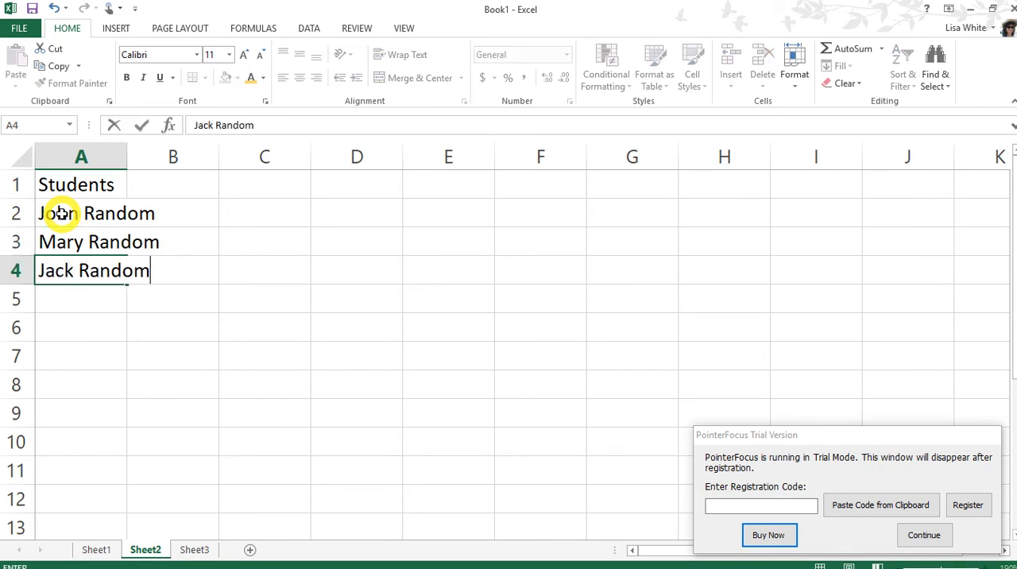
{"action": "key", "text": "Return"}
{"action": "type", "text": "Bo"}
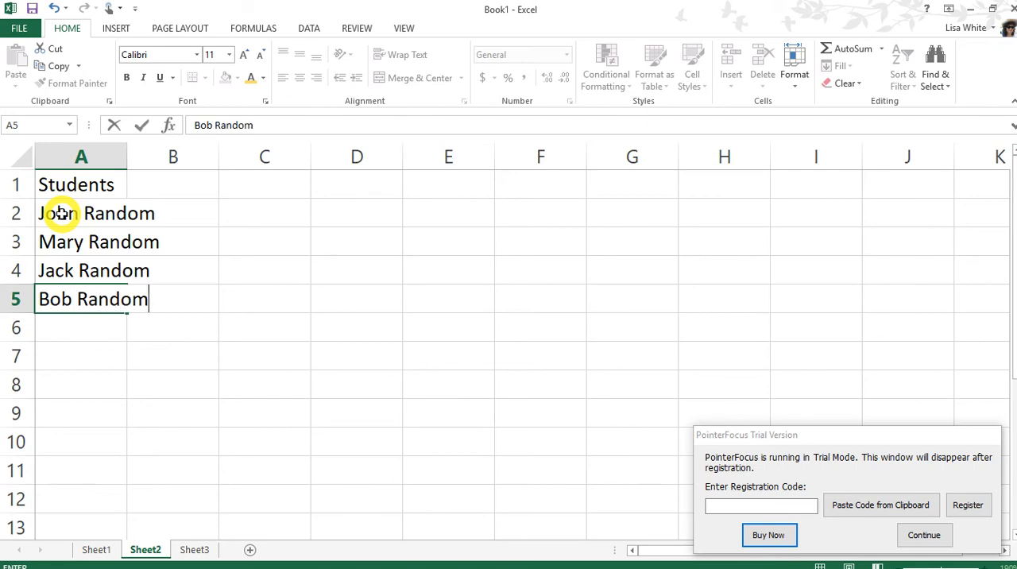
{"action": "type", "text": "b Random"}
{"action": "key", "text": "Return"}
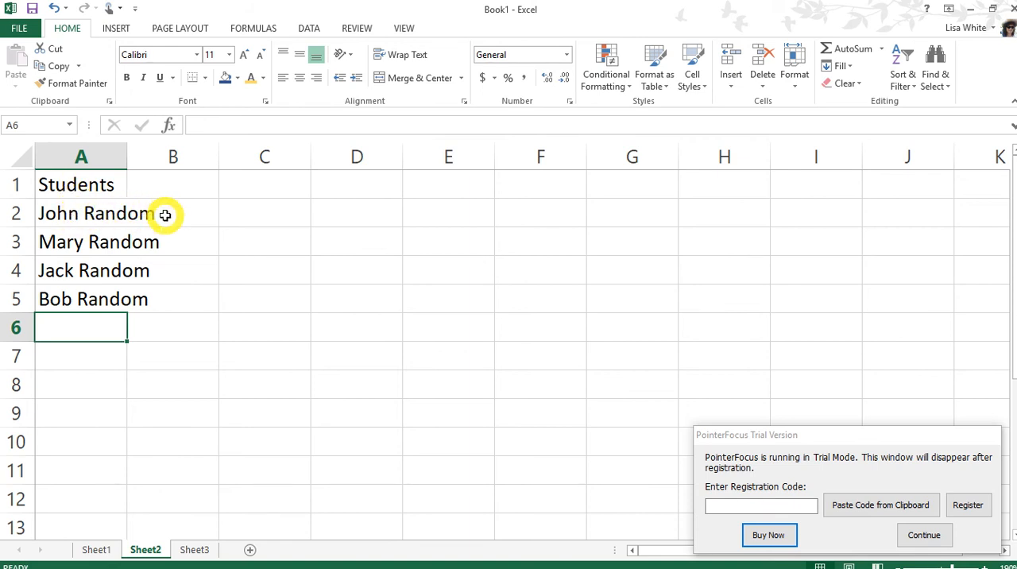
Step: Widen column A so the students' full names fit inside it
{"action": "left_click", "coordinate": [92, 210]}
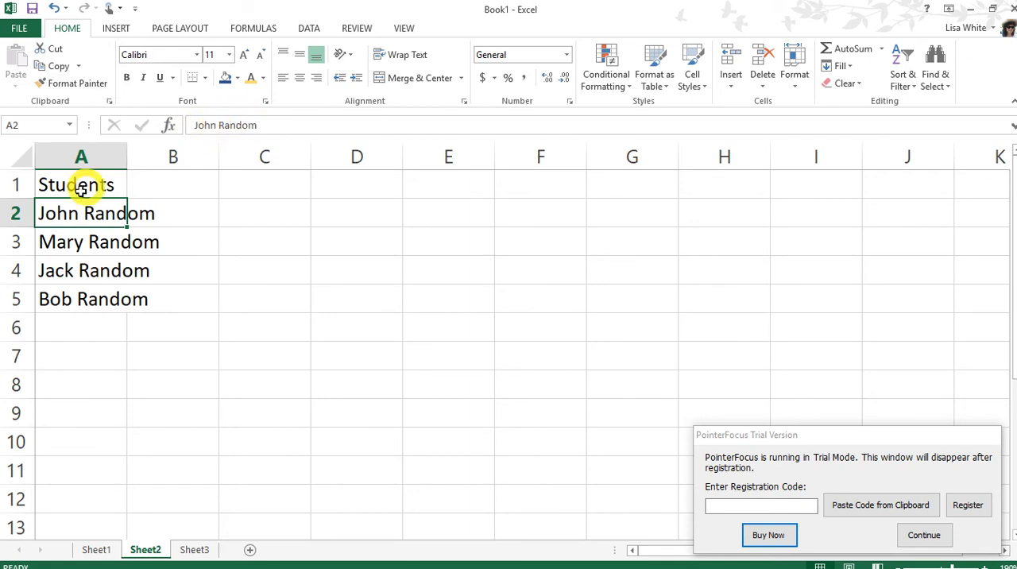
{"action": "left_click", "coordinate": [73, 240]}
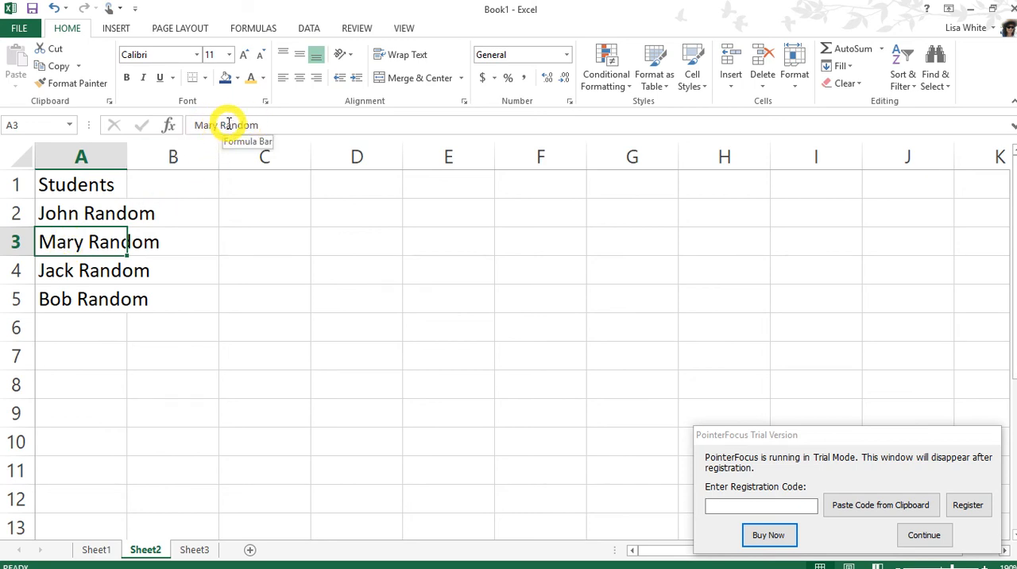
{"action": "left_click", "coordinate": [169, 213]}
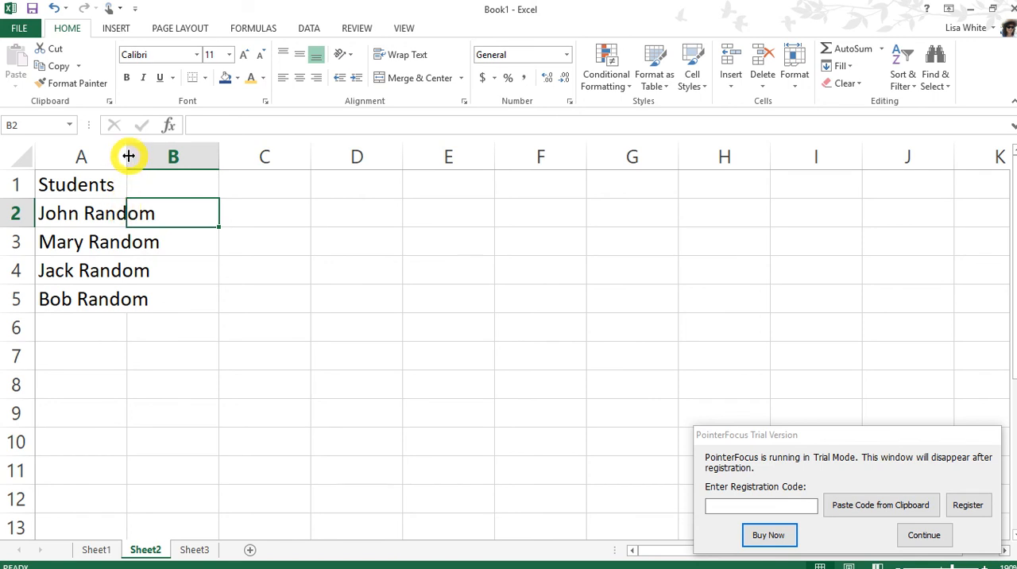
{"action": "left_click_drag", "start_coordinate": [128, 156], "coordinate": [175, 160]}
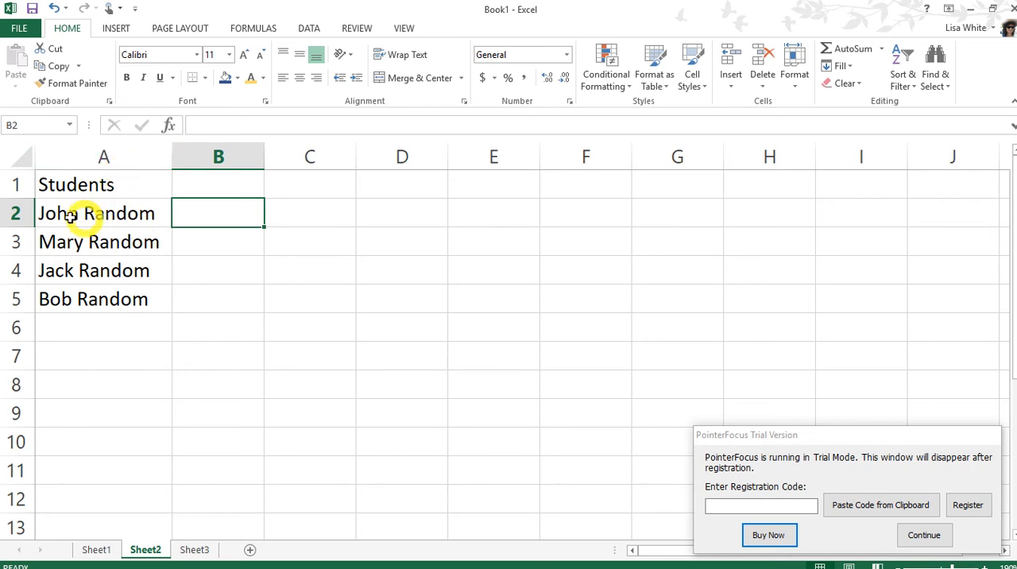
{"action": "left_click", "coordinate": [101, 156]}
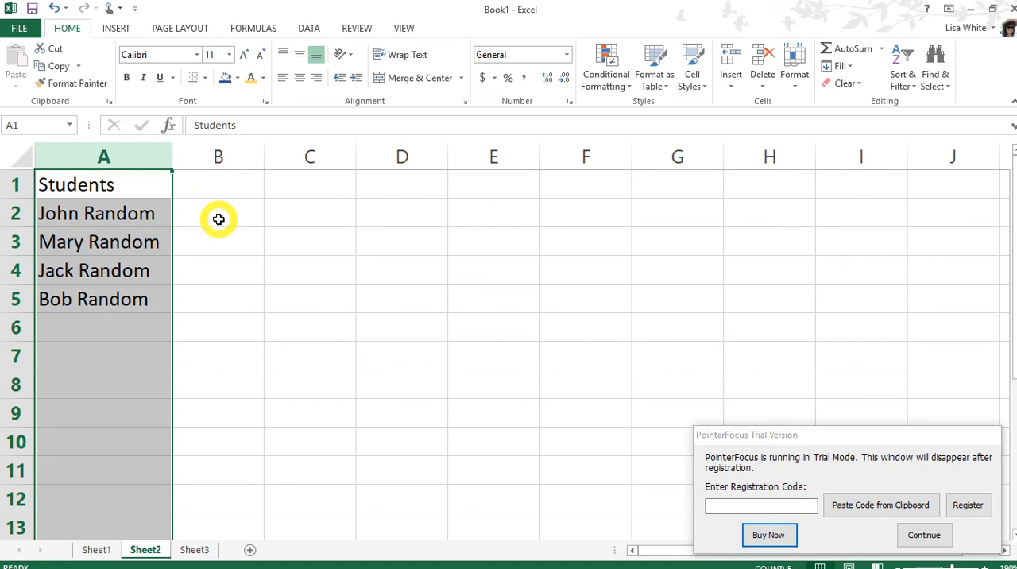
{"action": "left_click", "coordinate": [218, 215]}
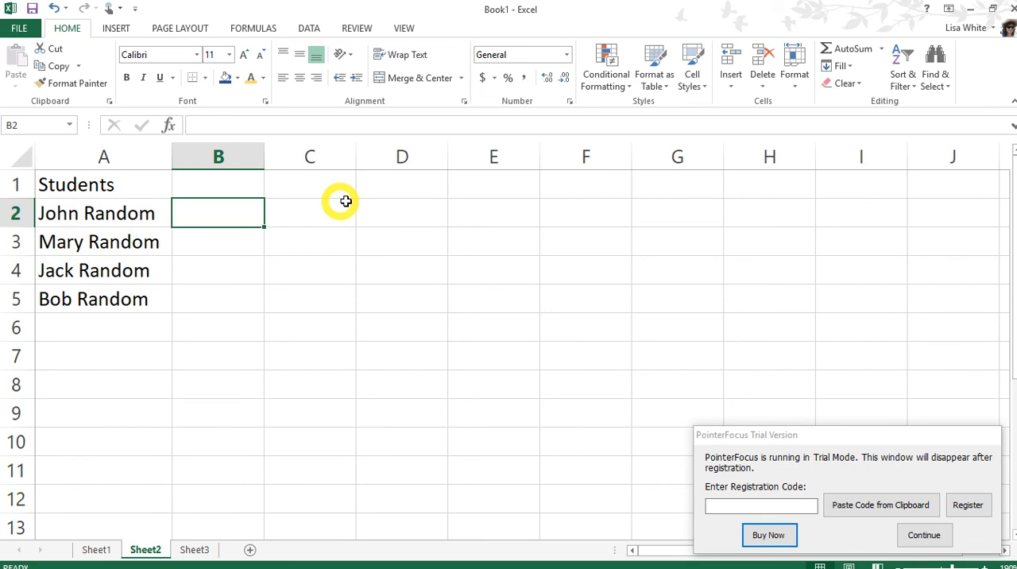
Step: Enter the heading Assignment 1 in B1 and widen column B to fit it
{"action": "left_click", "coordinate": [197, 186]}
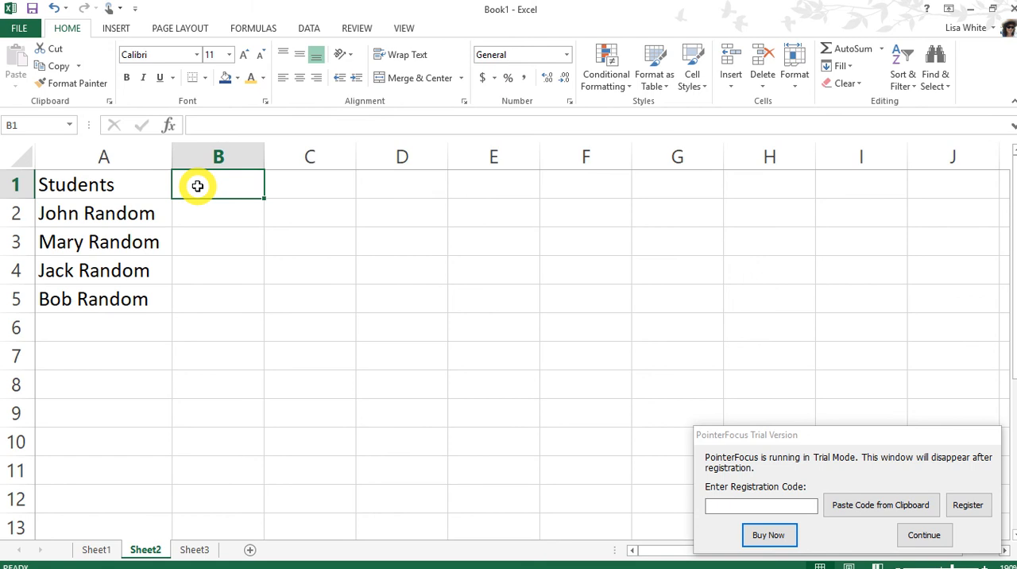
{"action": "type", "text": "Assig"}
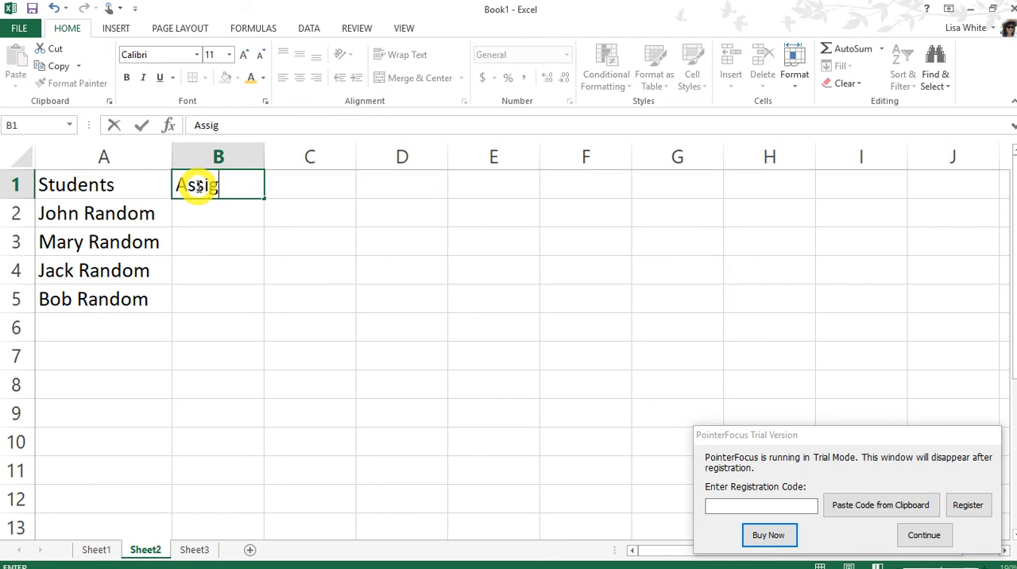
{"action": "type", "text": "nment"}
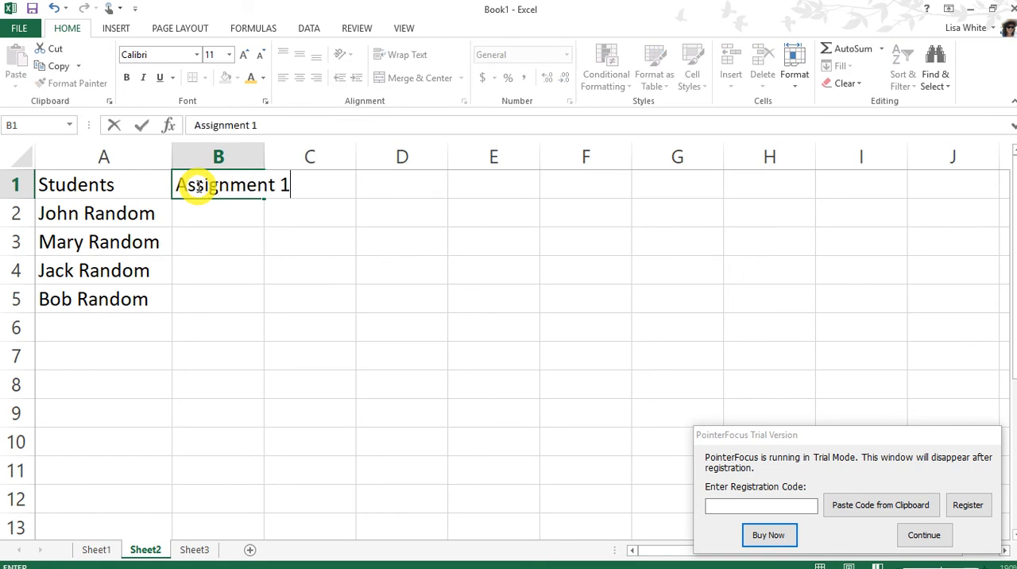
{"action": "type", "text": " 1"}
{"action": "key", "text": "Return"}
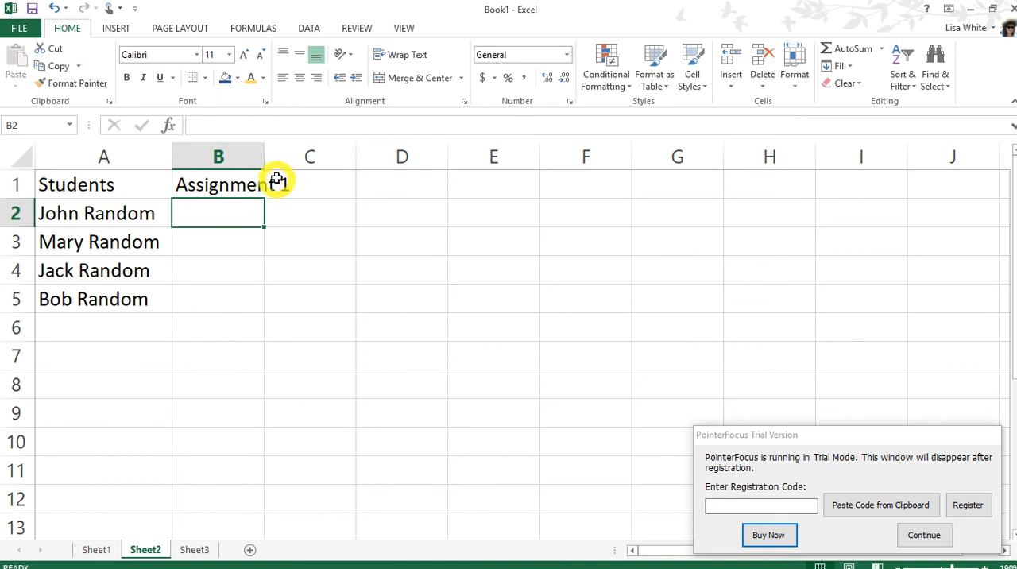
{"action": "left_click_drag", "start_coordinate": [265, 156], "coordinate": [300, 156]}
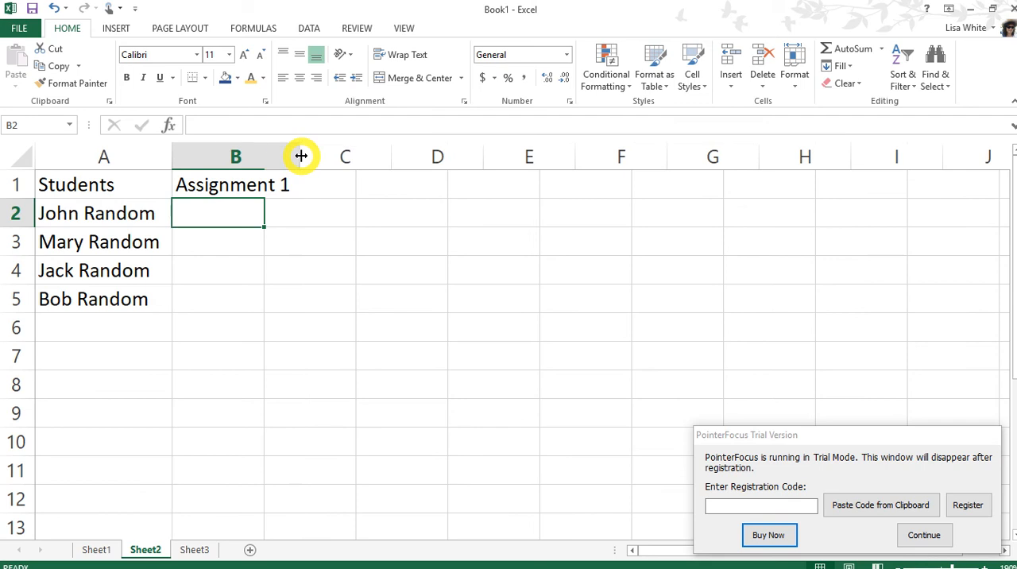
Step: Add the headings Test 1 in C1 and Quiz 1 in D1
{"action": "left_click", "coordinate": [346, 184]}
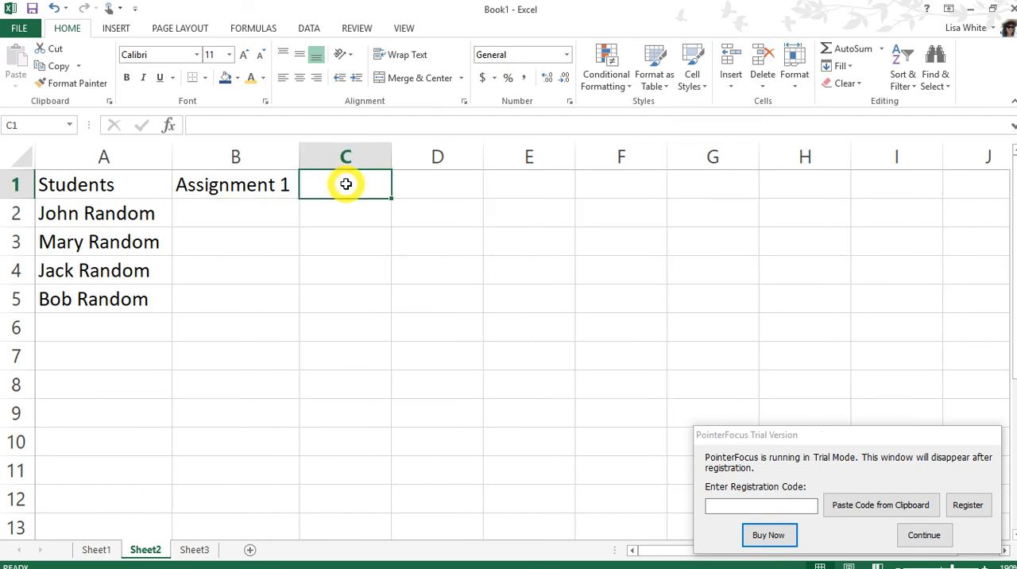
{"action": "type", "text": "Test 1"}
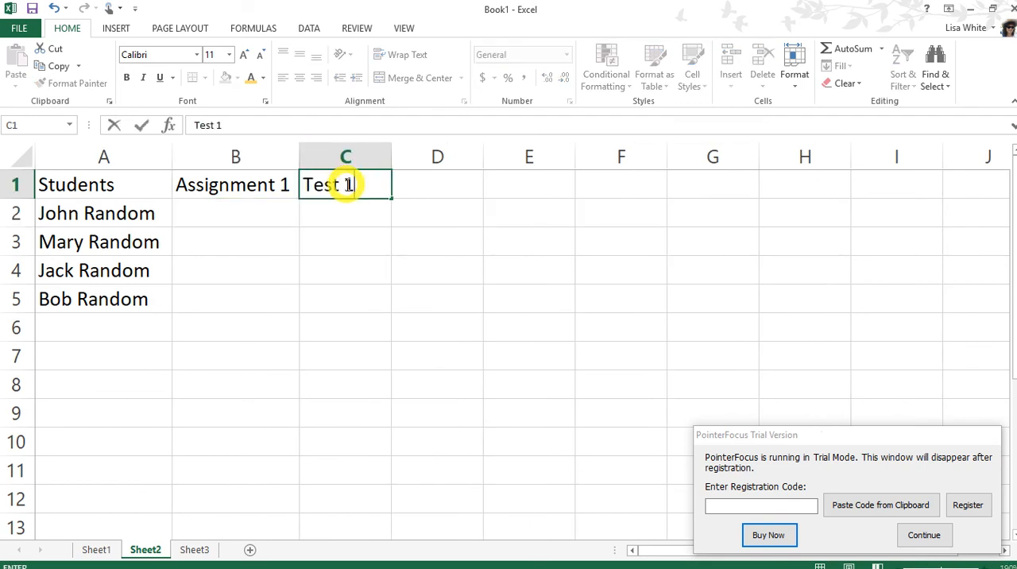
{"action": "key", "text": "Tab"}
{"action": "type", "text": "Qu"}
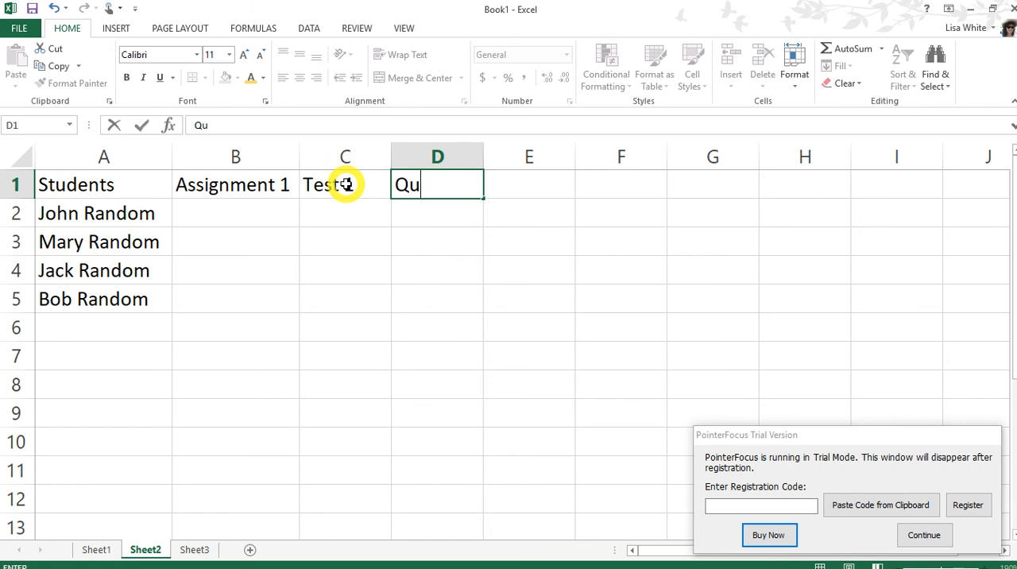
{"action": "type", "text": "iz 1"}
{"action": "key", "text": "Tab"}
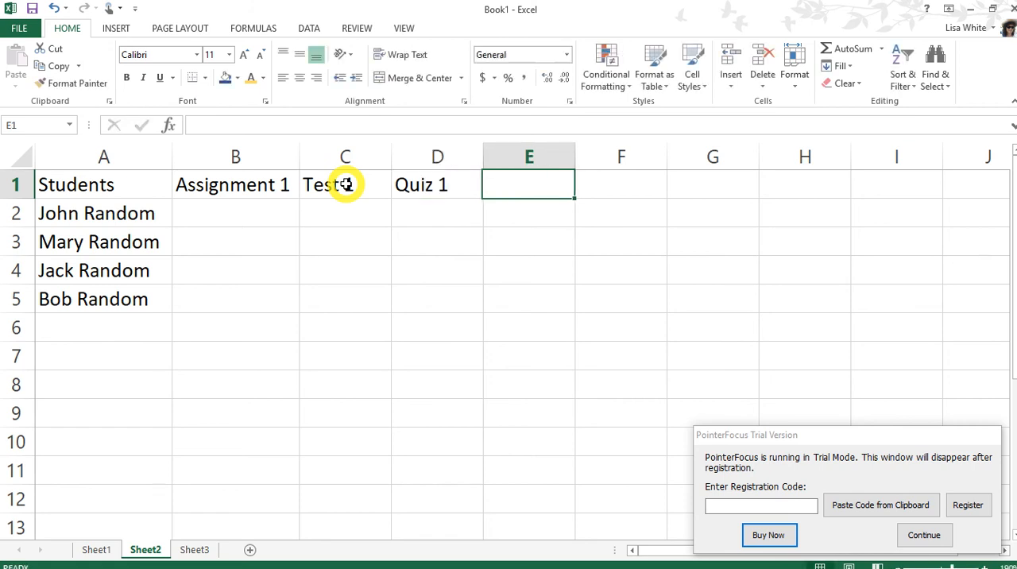
Step: Add the heading Project 1 in E1
{"action": "type", "text": "Progje"}
{"action": "key", "text": "BackSpace"}
{"action": "key", "text": "BackSpace"}
{"action": "key", "text": "BackSpace"}
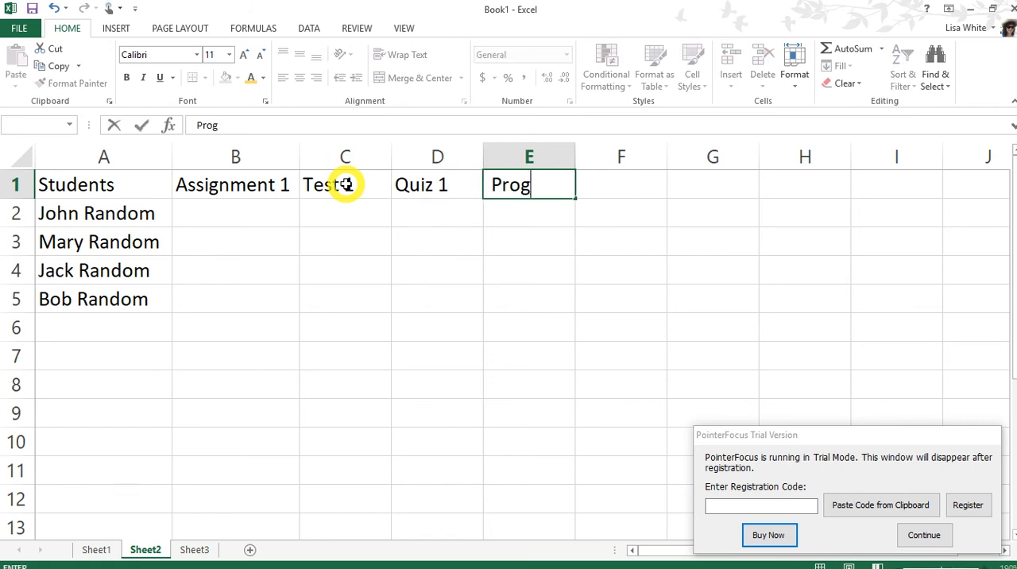
{"action": "type", "text": "ject 1"}
{"action": "key", "text": "Return"}
Step: Enter the first student's grades in row 2: 100 for Assignment 1, 85 for Test 1, 90 for Quiz 1 and 91 for Project 1
{"action": "key", "text": "Left"}
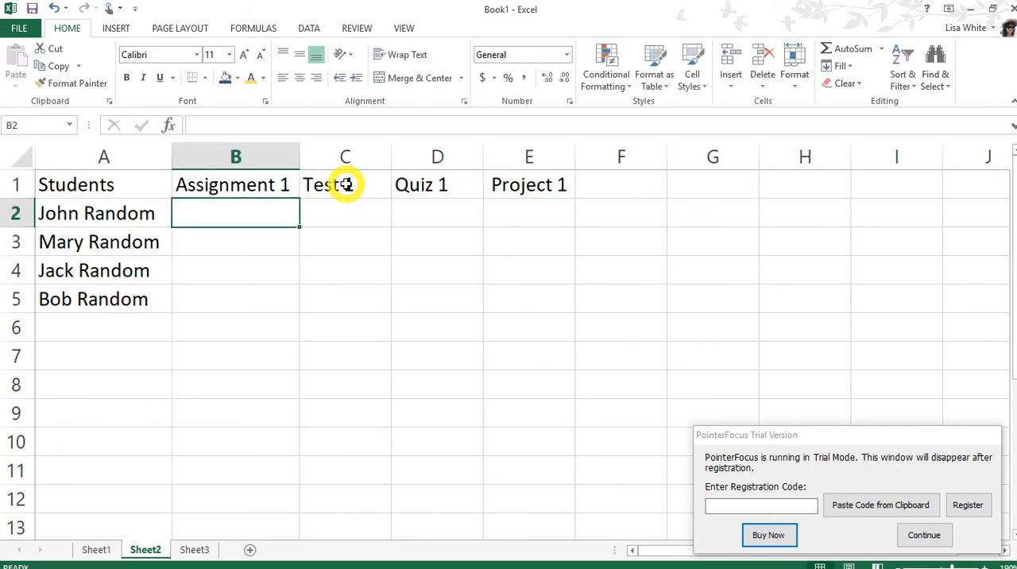
{"action": "type", "text": "100"}
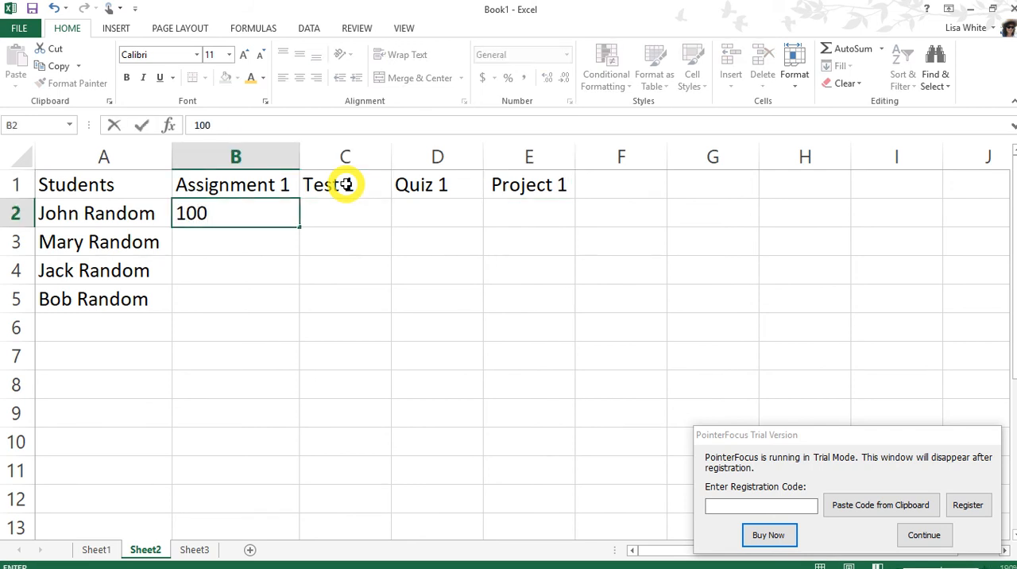
{"action": "key", "text": "Tab"}
{"action": "type", "text": "85"}
{"action": "key", "text": "Tab"}
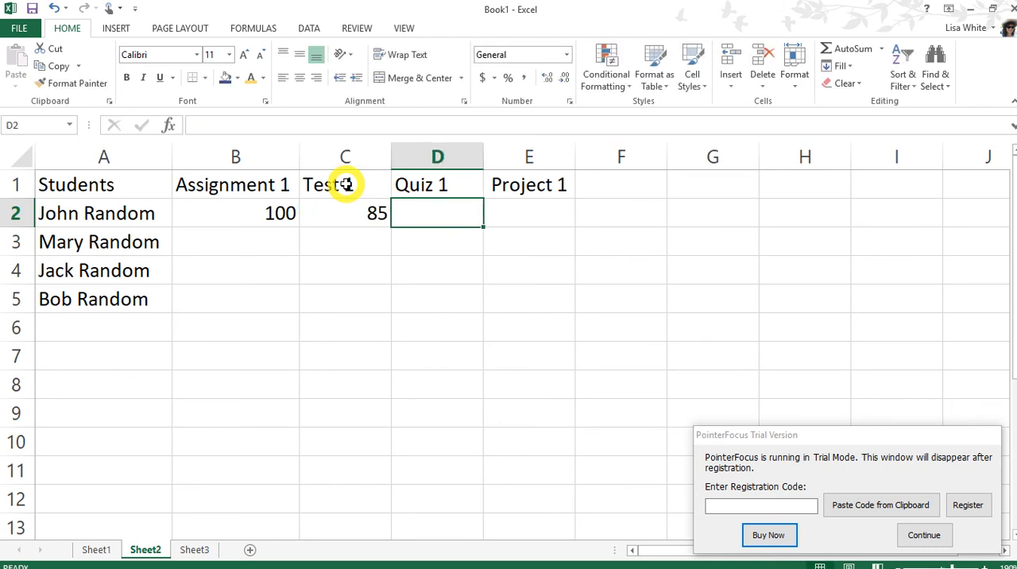
{"action": "type", "text": "90"}
{"action": "key", "text": "Tab"}
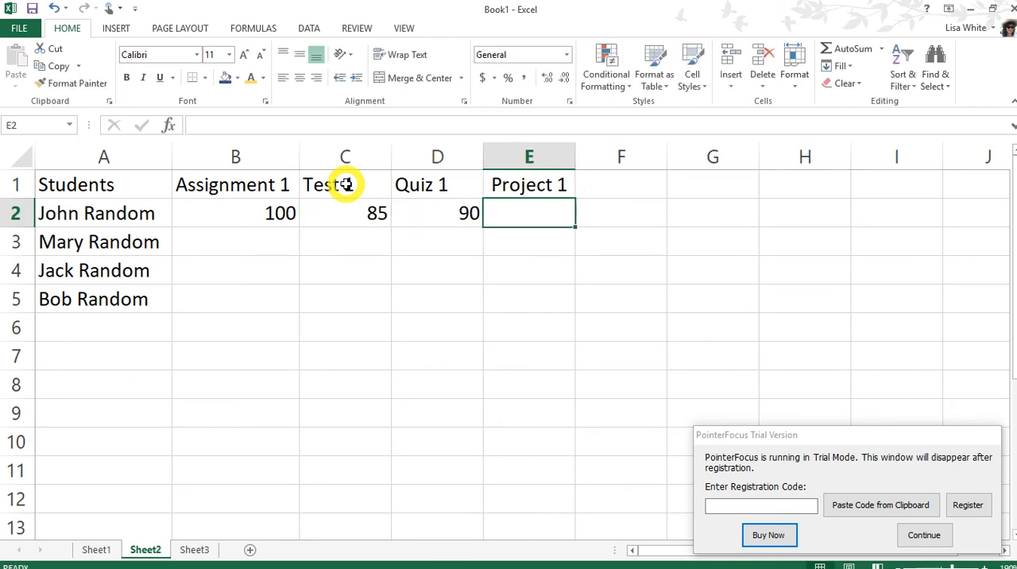
{"action": "type", "text": "91"}
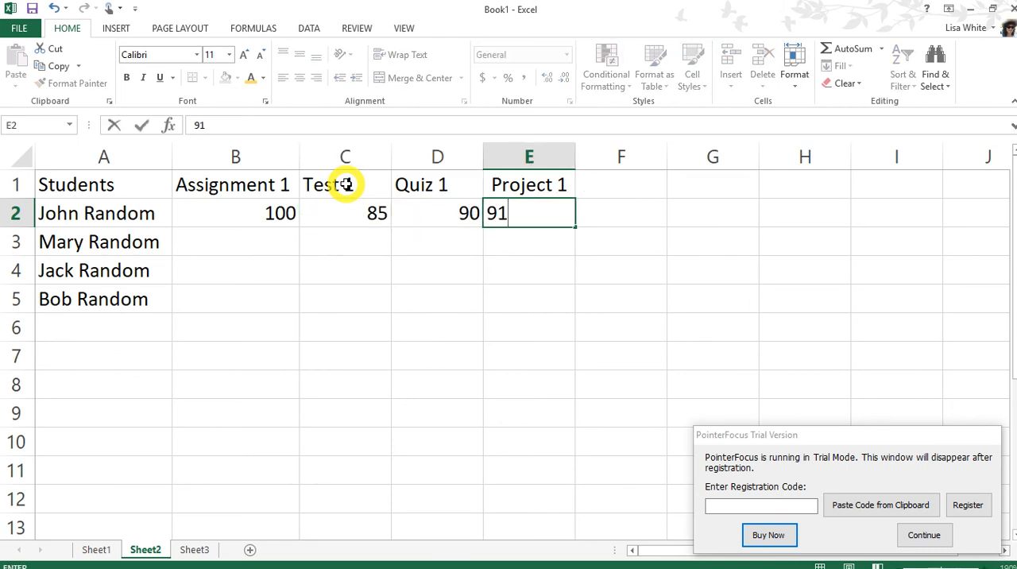
{"action": "key", "text": "Return"}
{"action": "key", "text": "Left"}
{"action": "key", "text": "Left"}
{"action": "key", "text": "Left"}
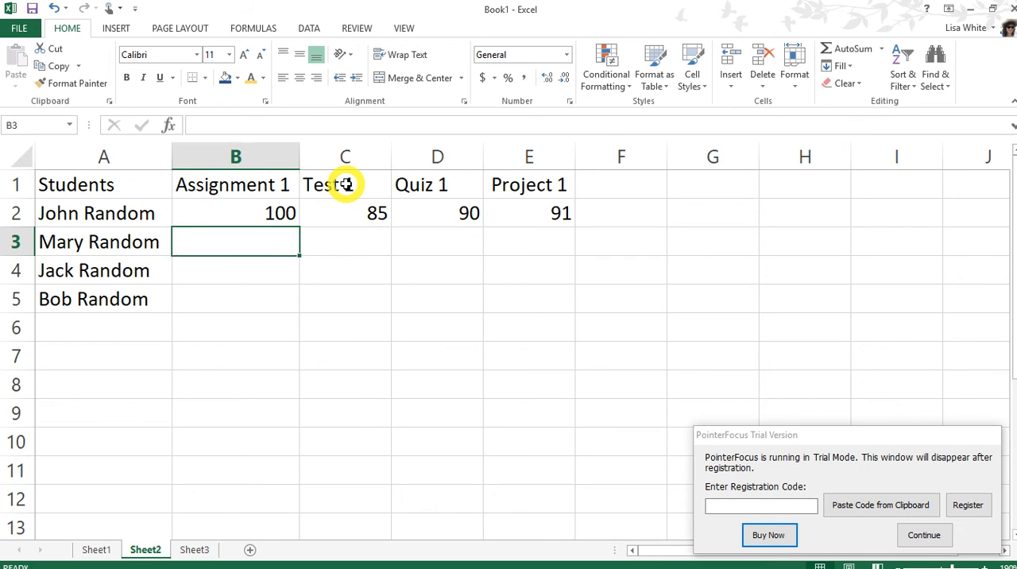
Step: Enter the second student's grades in row 3: 78 for Assignment 1, 73 for Test 1, 72 for Quiz 1 and 71 for Project 1
{"action": "type", "text": "78"}
{"action": "key", "text": "Tab"}
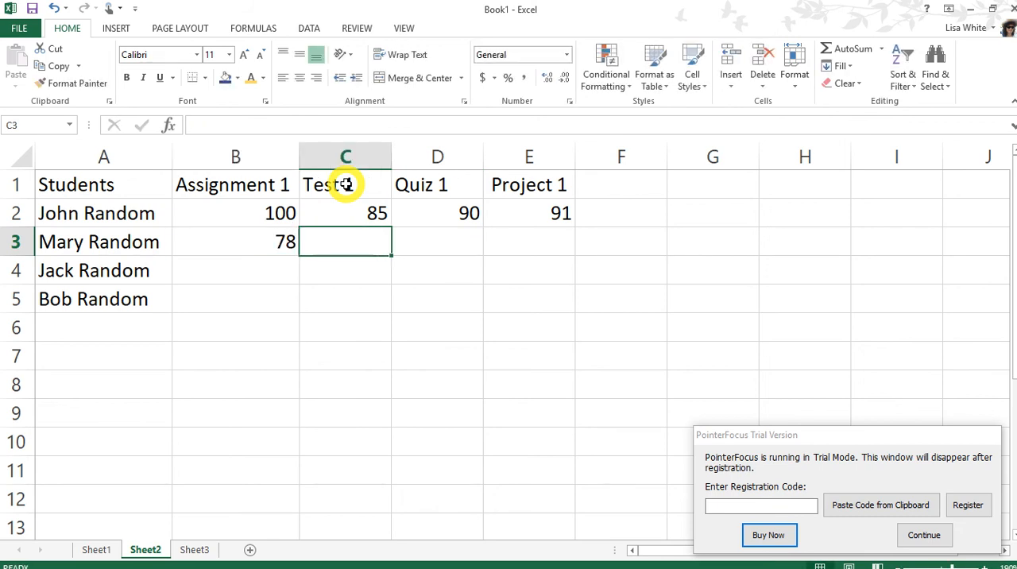
{"action": "type", "text": "73"}
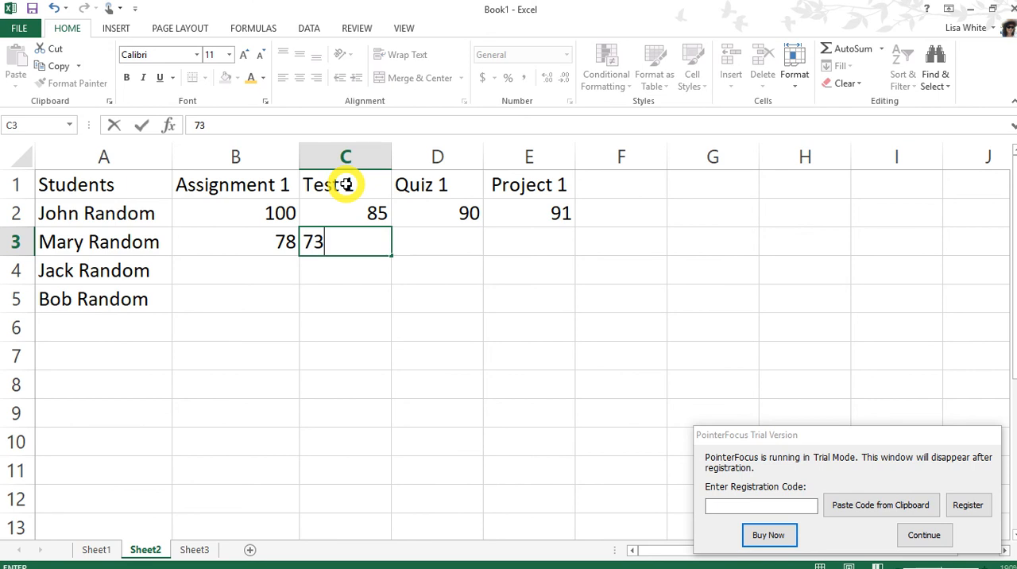
{"action": "key", "text": "Tab"}
{"action": "type", "text": "72"}
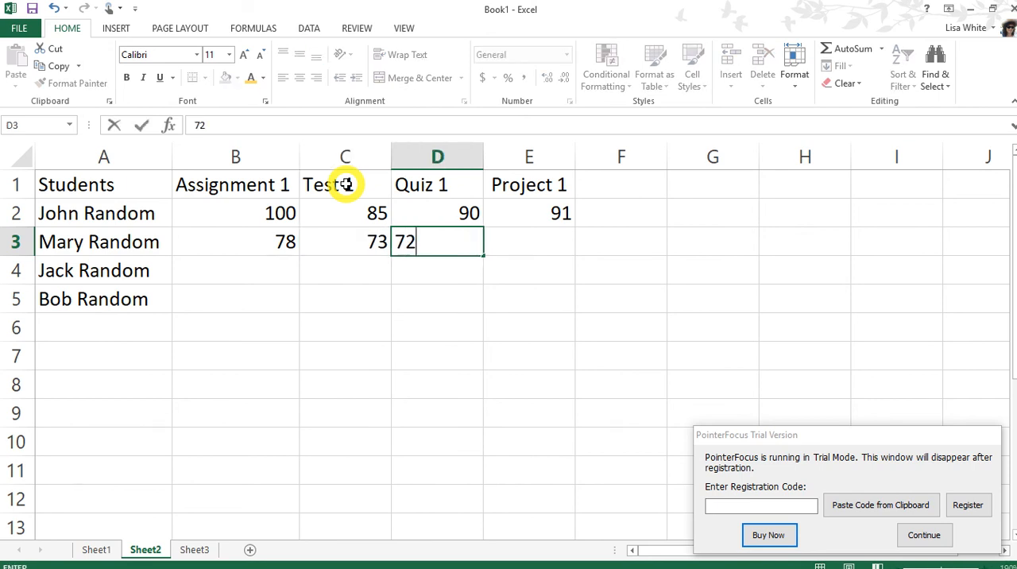
{"action": "key", "text": "Tab"}
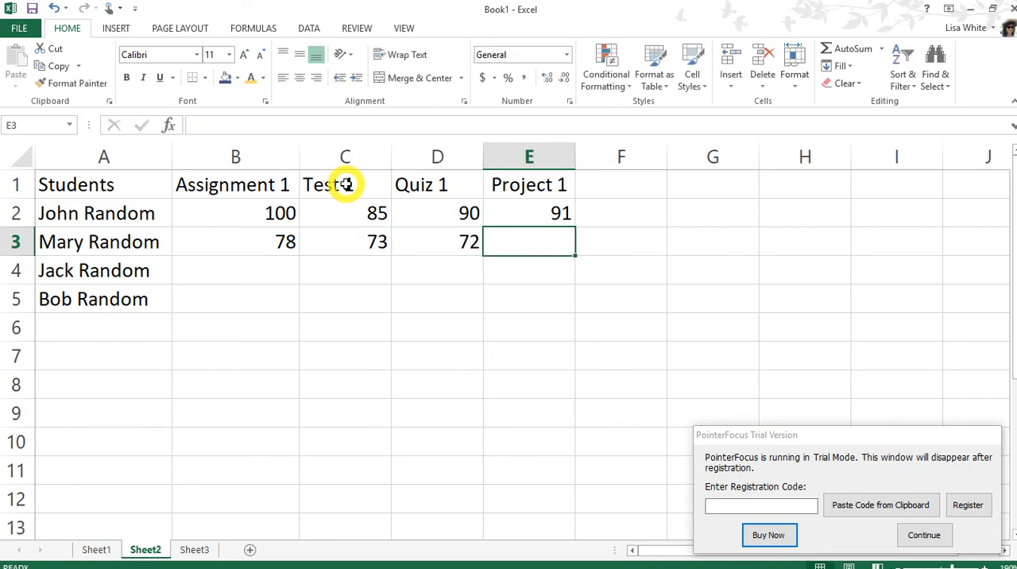
{"action": "type", "text": "71"}
{"action": "key", "text": "Down"}
Step: Enter the third student's grades in row 4: 59 for Assignment 1, 56 for Test 1, 25 for Quiz 1 and 45 for Project 1
{"action": "key", "text": "Left"}
{"action": "key", "text": "Left"}
{"action": "key", "text": "Left"}
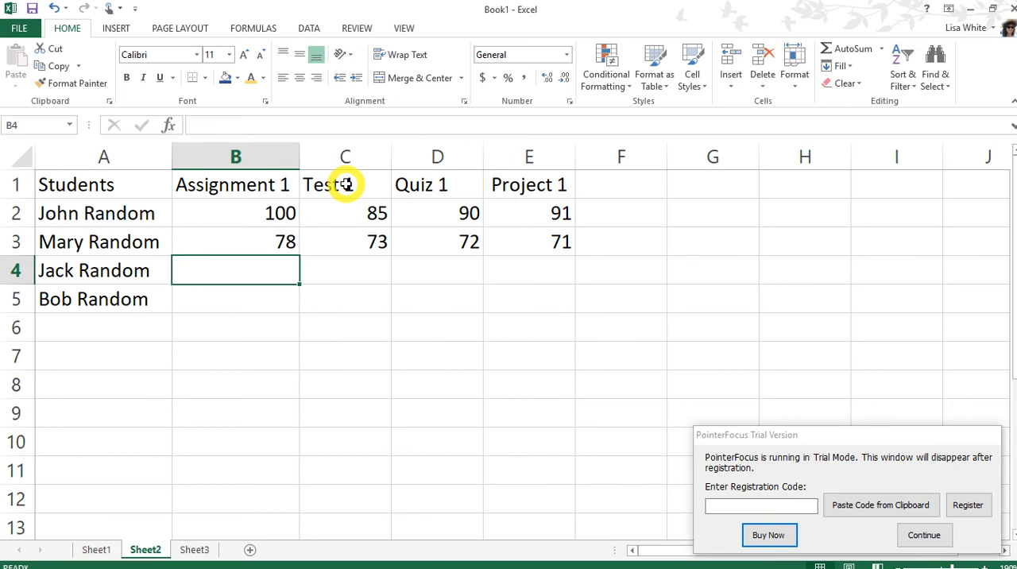
{"action": "type", "text": "59"}
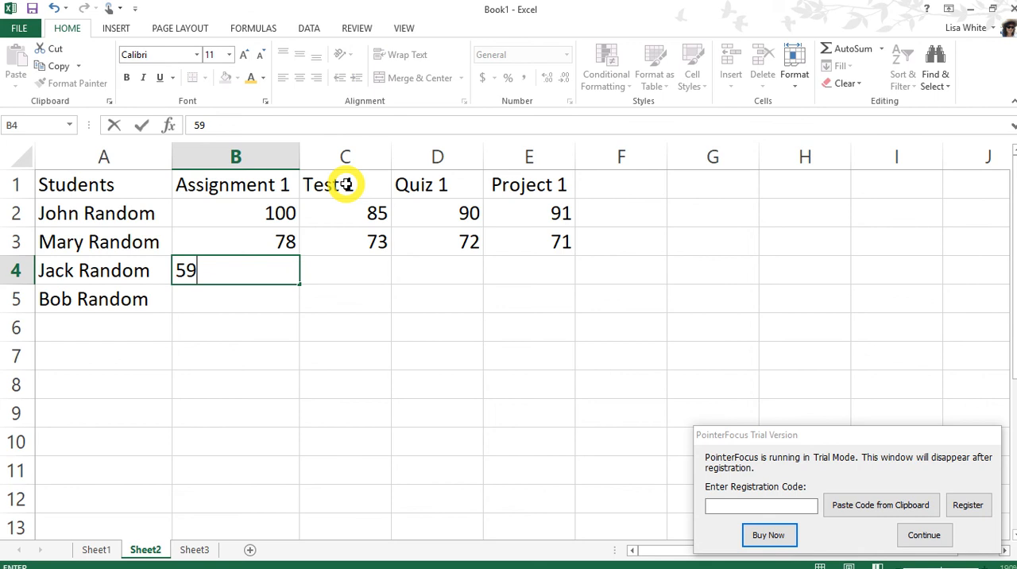
{"action": "key", "text": "Right"}
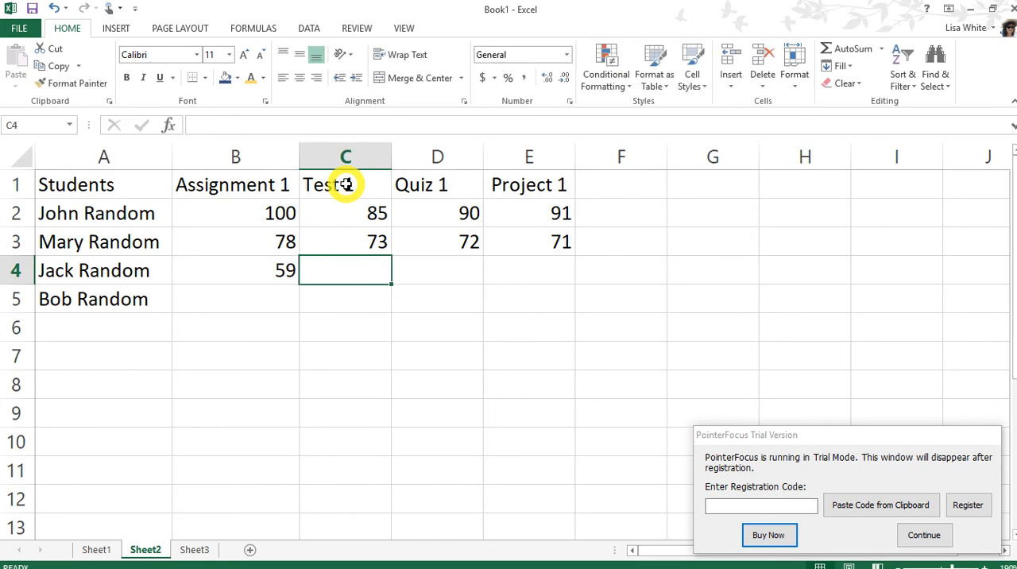
{"action": "type", "text": "56"}
{"action": "key", "text": "Right"}
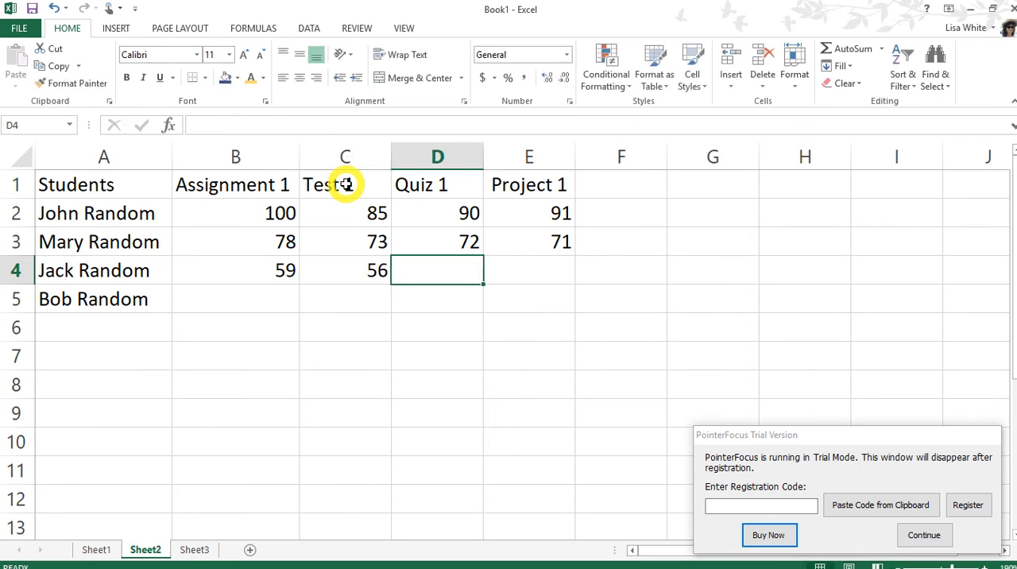
{"action": "type", "text": "25"}
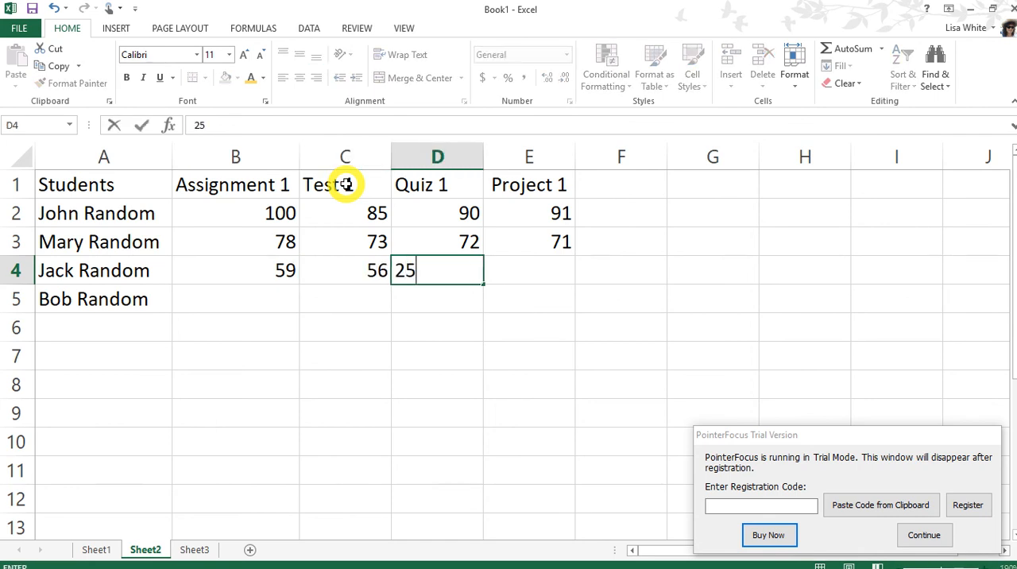
{"action": "key", "text": "Right"}
{"action": "type", "text": "45"}
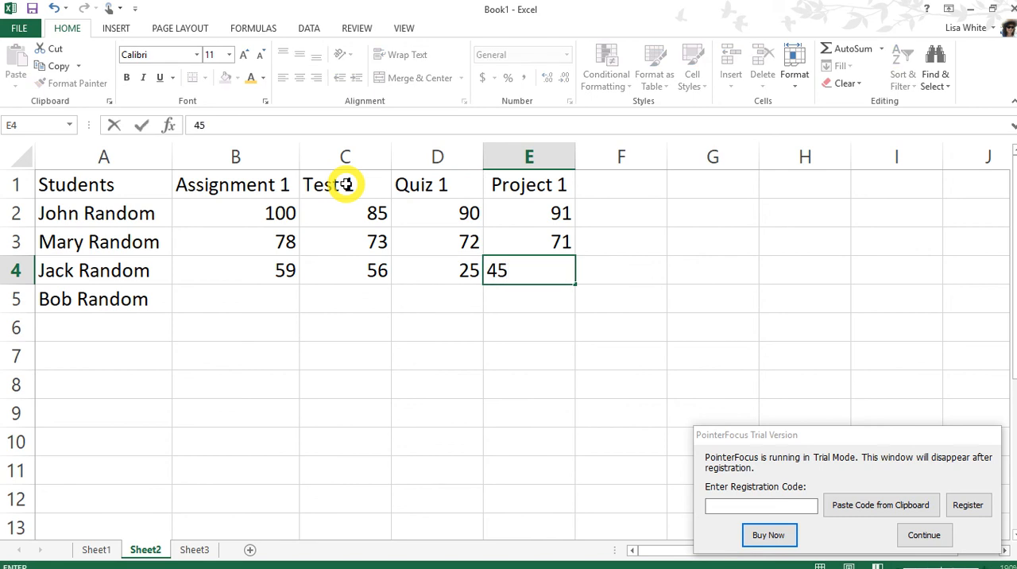
{"action": "key", "text": "Return"}
Step: Enter the fourth student's grades in row 5: 83 for Assignment 1, 84 for Test 1, 88 for Quiz 1 and 78 for Project 1
{"action": "key", "text": "Left"}
{"action": "key", "text": "Left"}
{"action": "key", "text": "Left"}
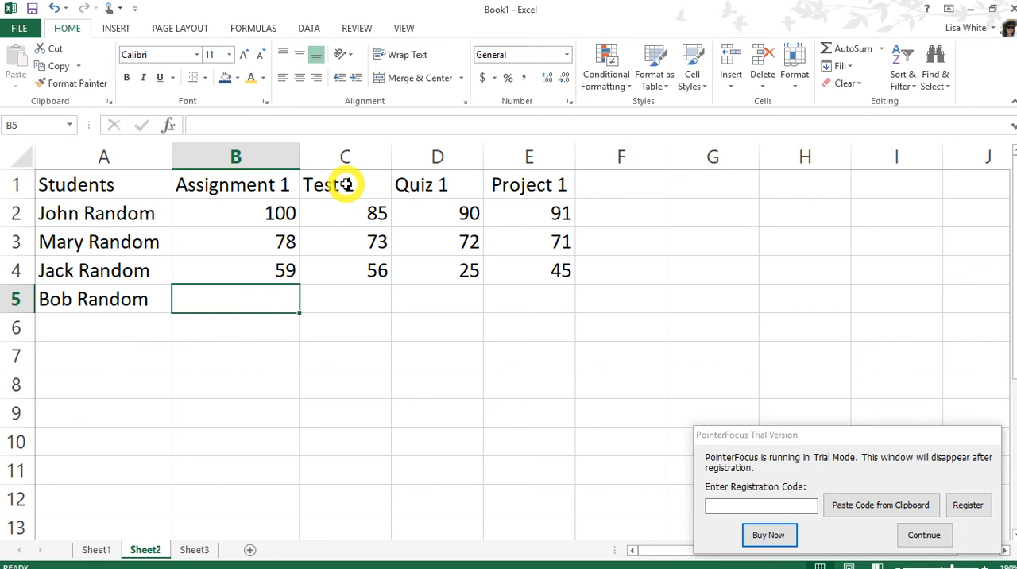
{"action": "type", "text": "8"}
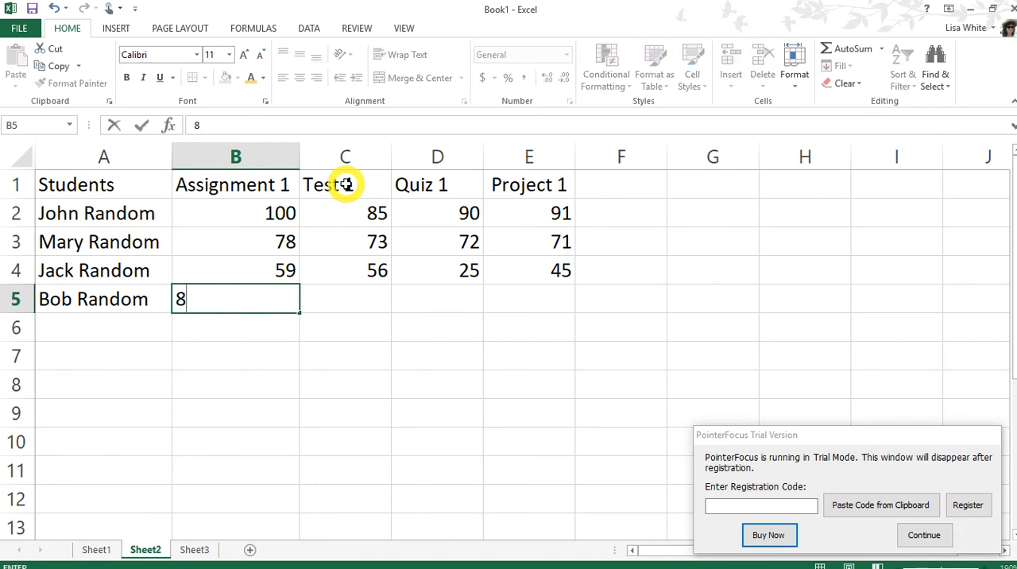
{"action": "type", "text": "3"}
{"action": "key", "text": "Tab"}
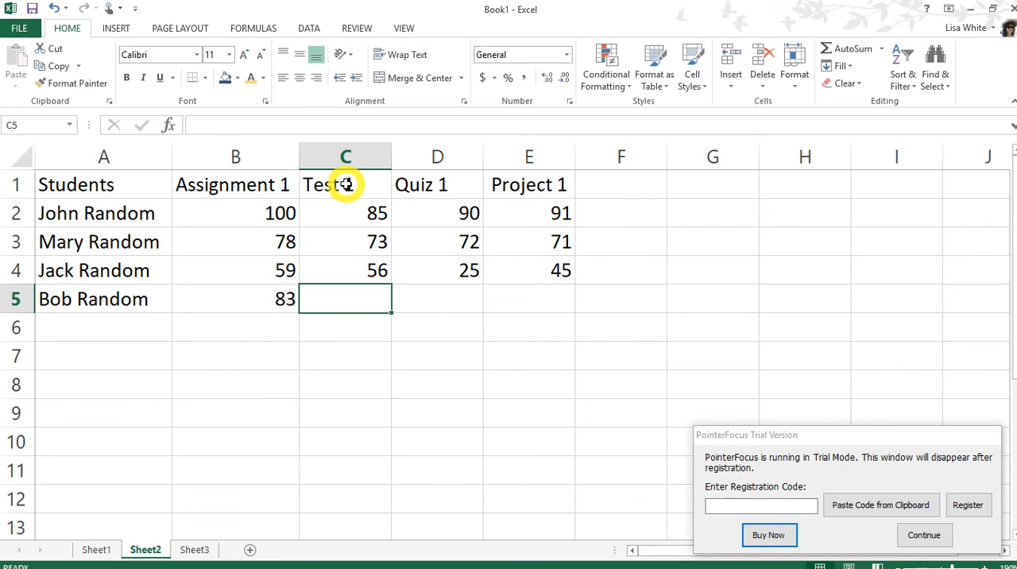
{"action": "type", "text": "84"}
{"action": "key", "text": "Tab"}
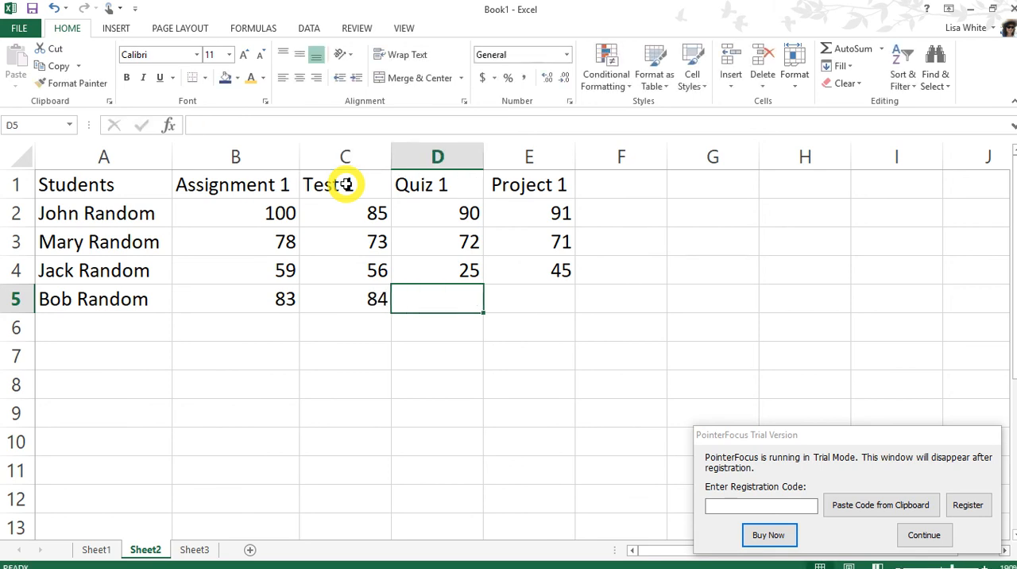
{"action": "type", "text": "88"}
{"action": "key", "text": "Tab"}
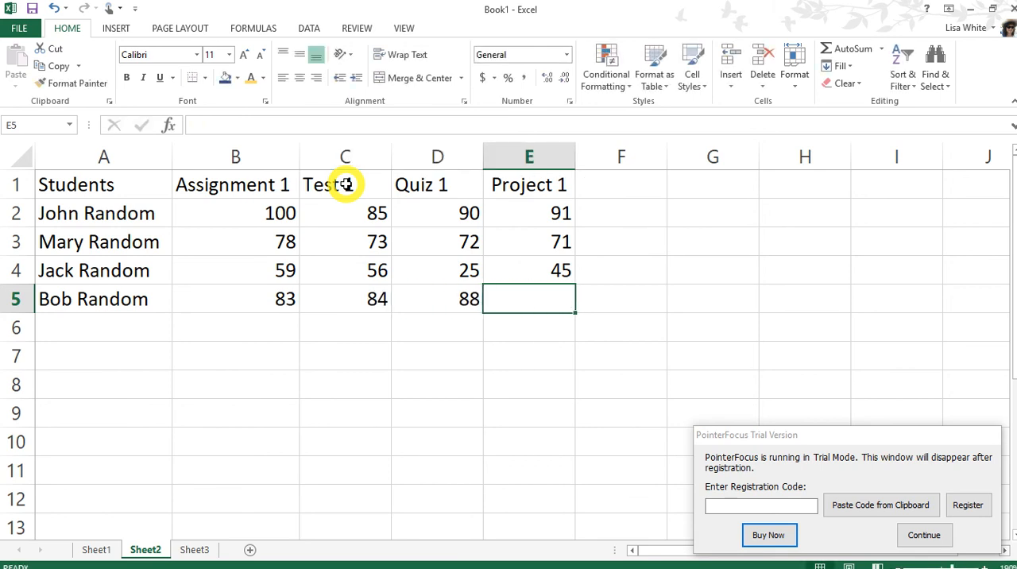
{"action": "type", "text": "78"}
{"action": "key", "text": "Return"}
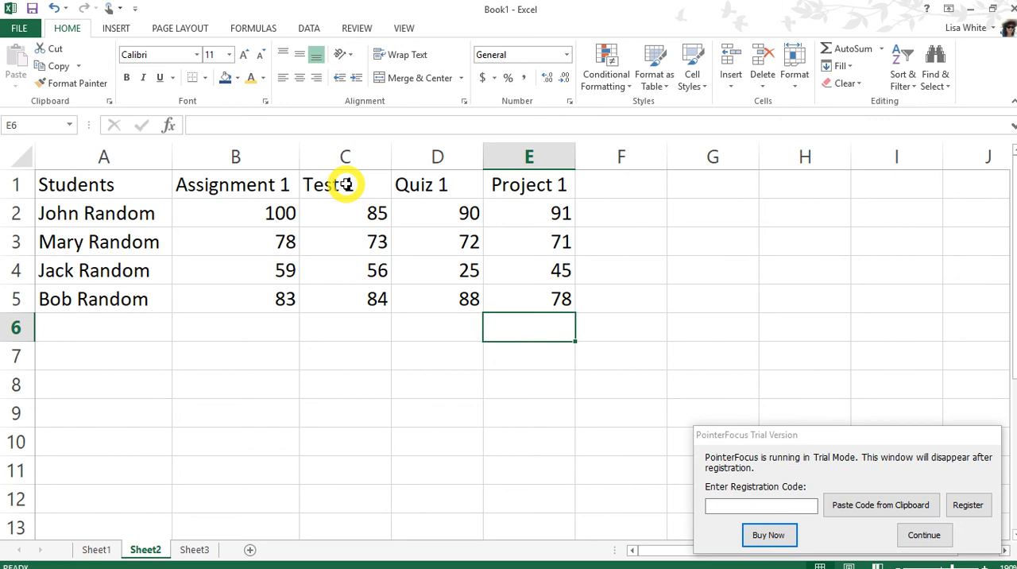
Step: Check the stored contents of the grade cells B2, C2, C3, C4 and D5 one after another
{"action": "left_click", "coordinate": [251, 215]}
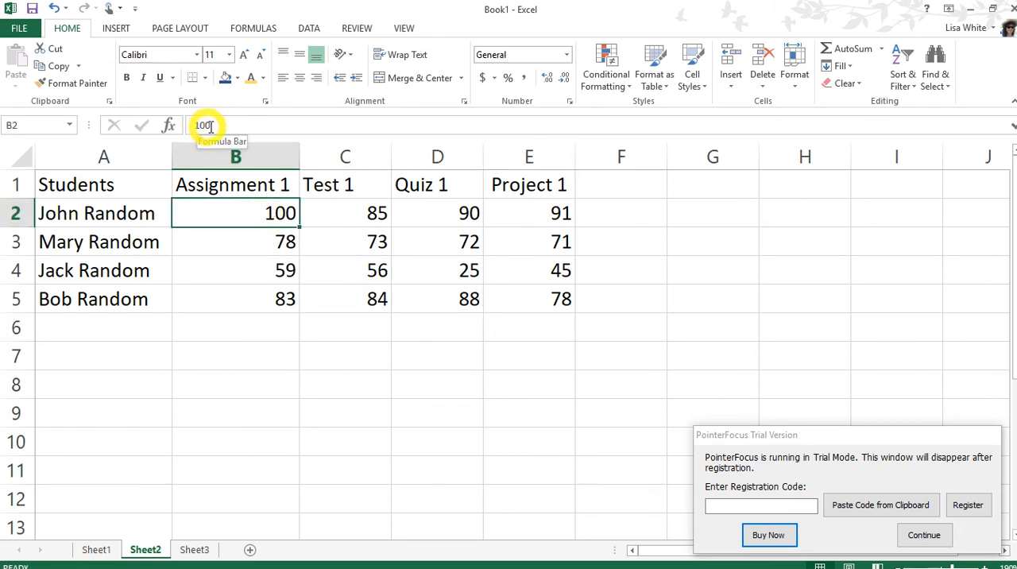
{"action": "left_click", "coordinate": [367, 208]}
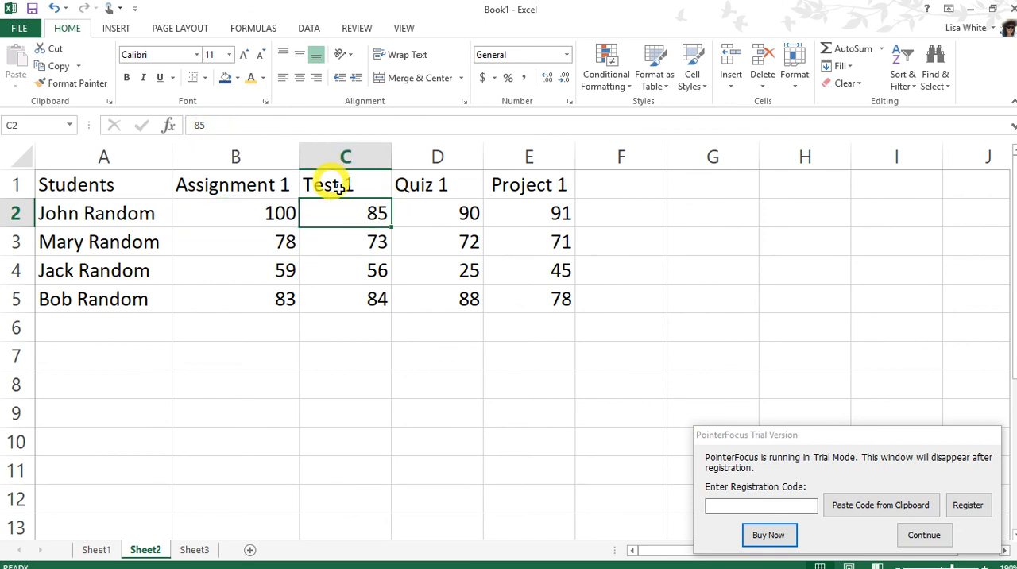
{"action": "left_click", "coordinate": [342, 237]}
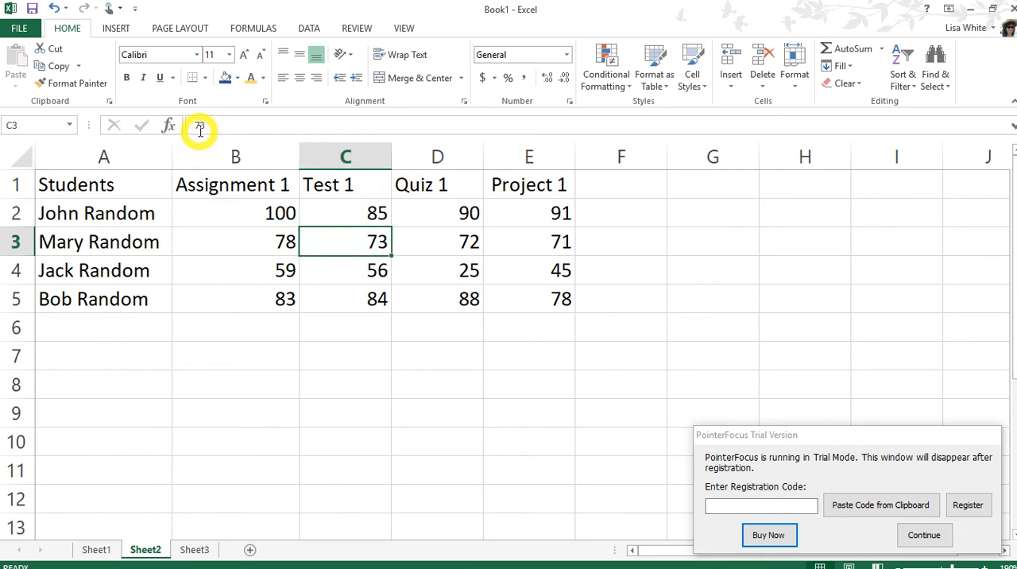
{"action": "left_click", "coordinate": [326, 266]}
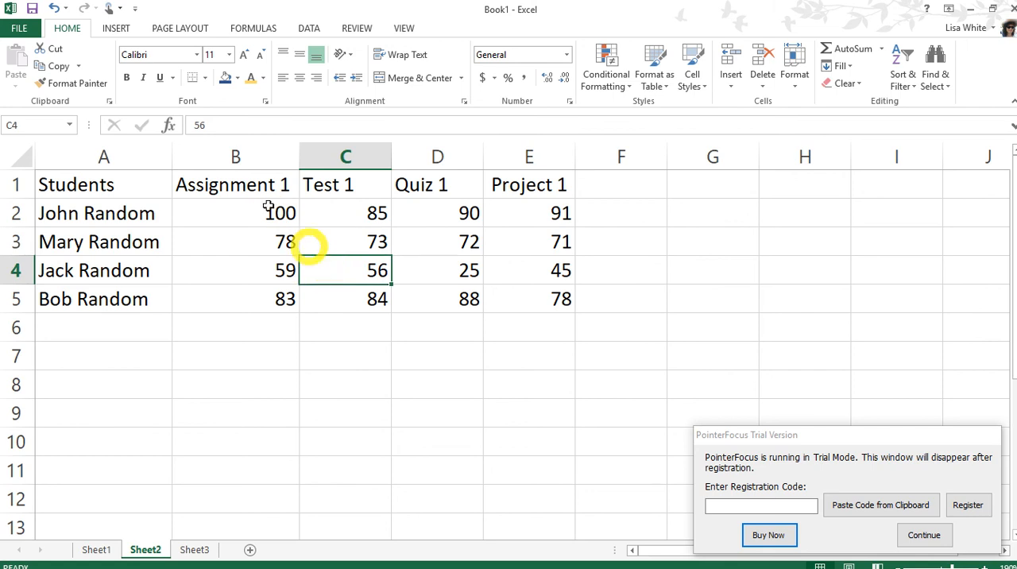
{"action": "left_click", "coordinate": [430, 299]}
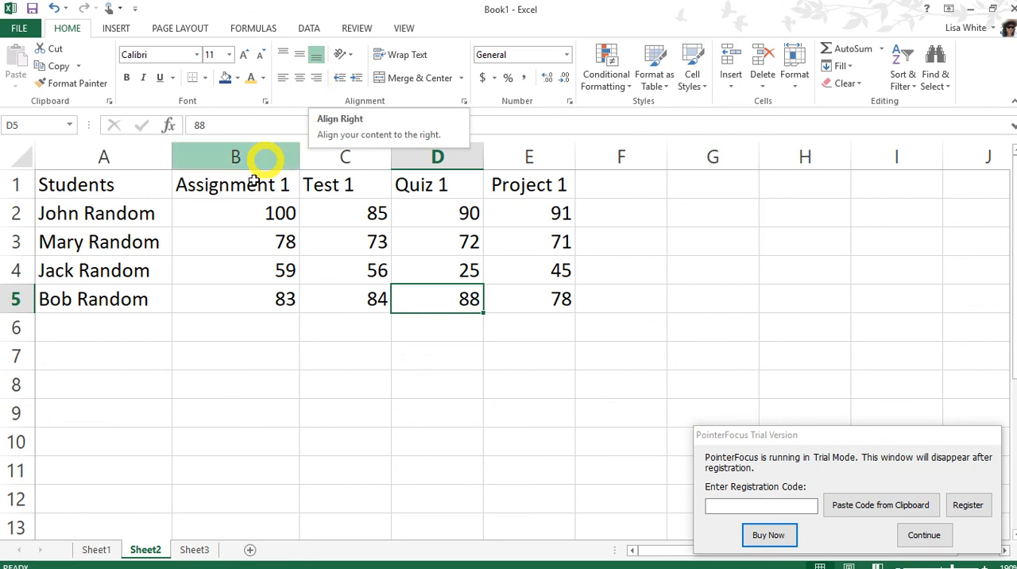
Step: Format the second student's Assignment 1 grade in B3 with the College font at size 22
{"action": "left_click", "coordinate": [256, 235]}
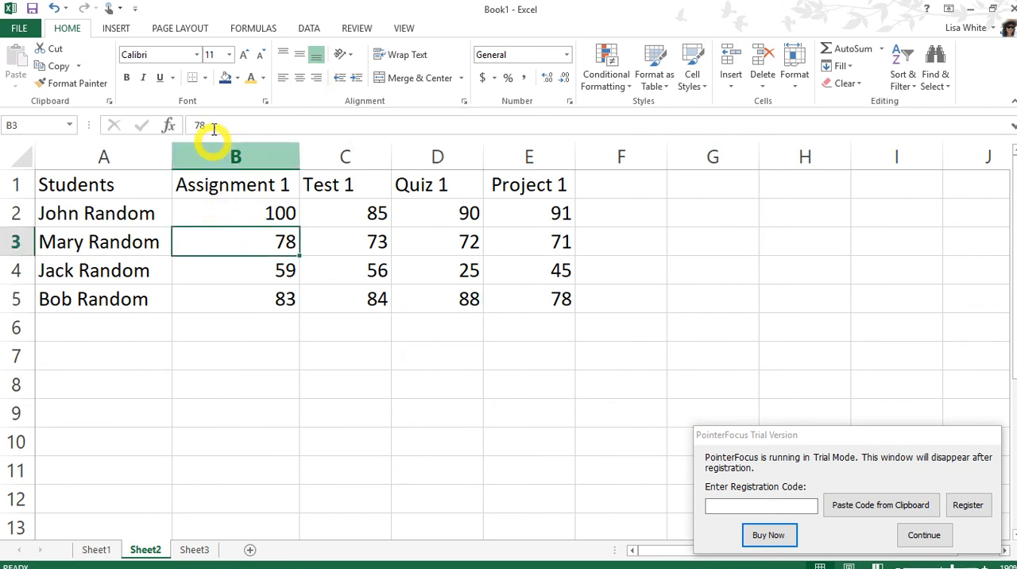
{"action": "left_click", "coordinate": [197, 54]}
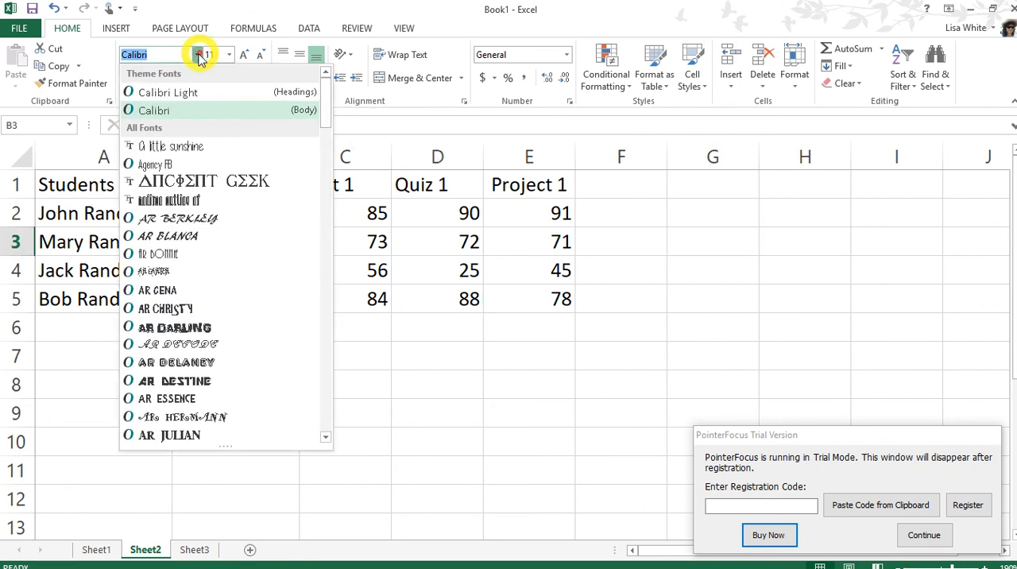
{"action": "scroll", "coordinate": [179, 332], "scroll_direction": "down", "scroll_amount": 2}
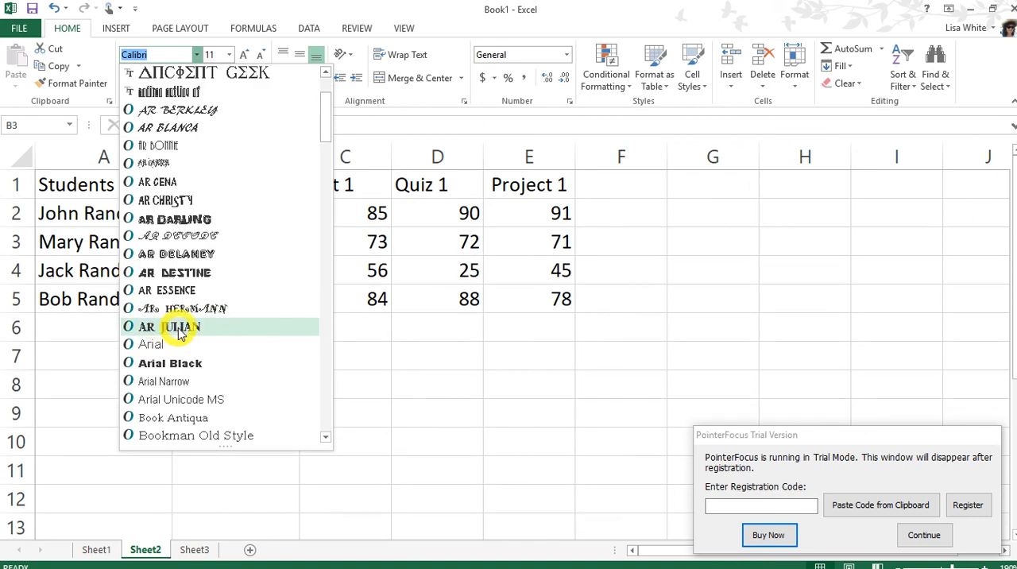
{"action": "scroll", "coordinate": [176, 327], "scroll_direction": "down", "scroll_amount": 7}
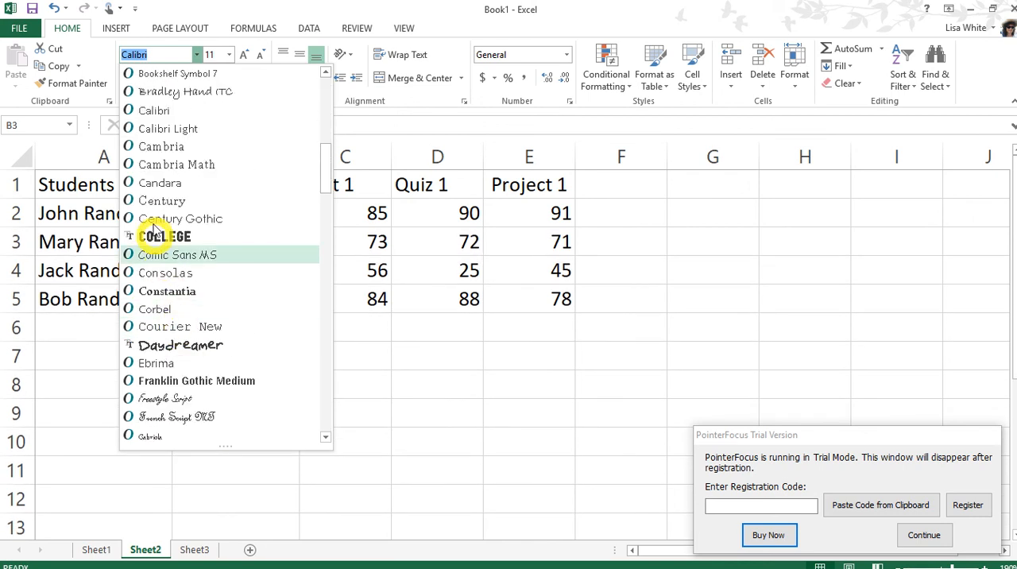
{"action": "left_click", "coordinate": [155, 236]}
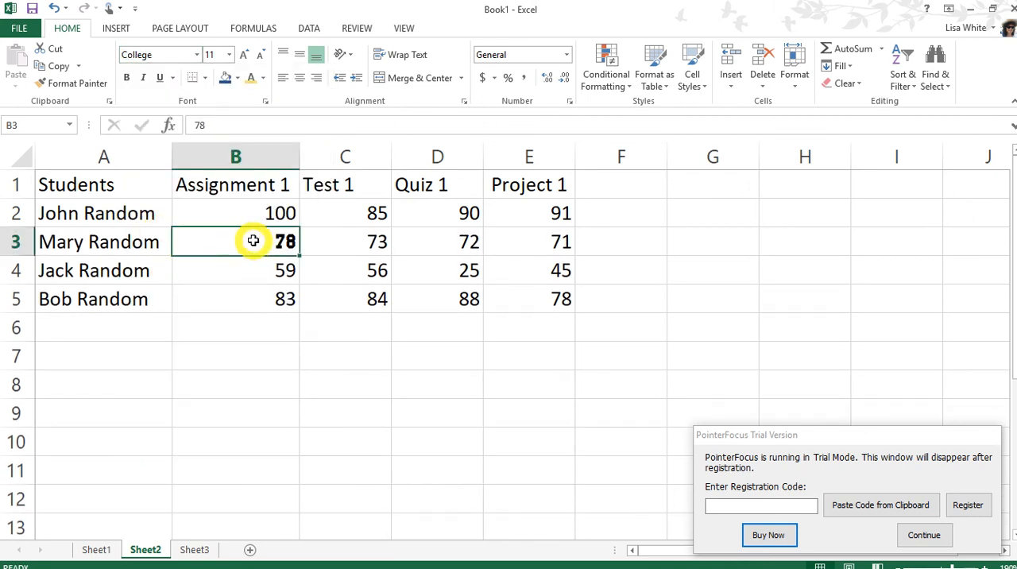
{"action": "left_click", "coordinate": [229, 56]}
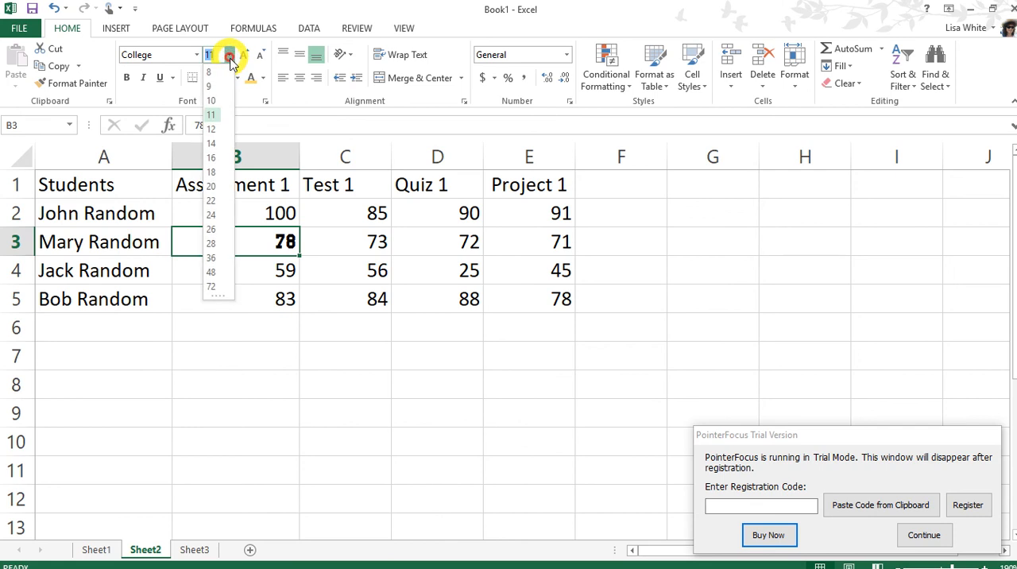
{"action": "left_click", "coordinate": [213, 200]}
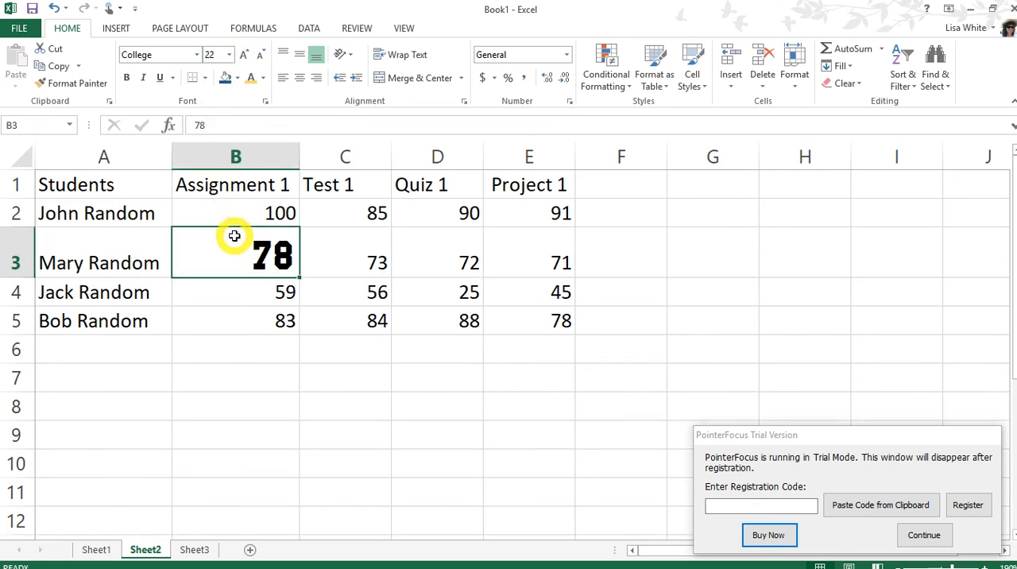
Step: Try bold, italic and underline on the grade in B3, removing each style again before trying another
{"action": "left_click", "coordinate": [127, 80]}
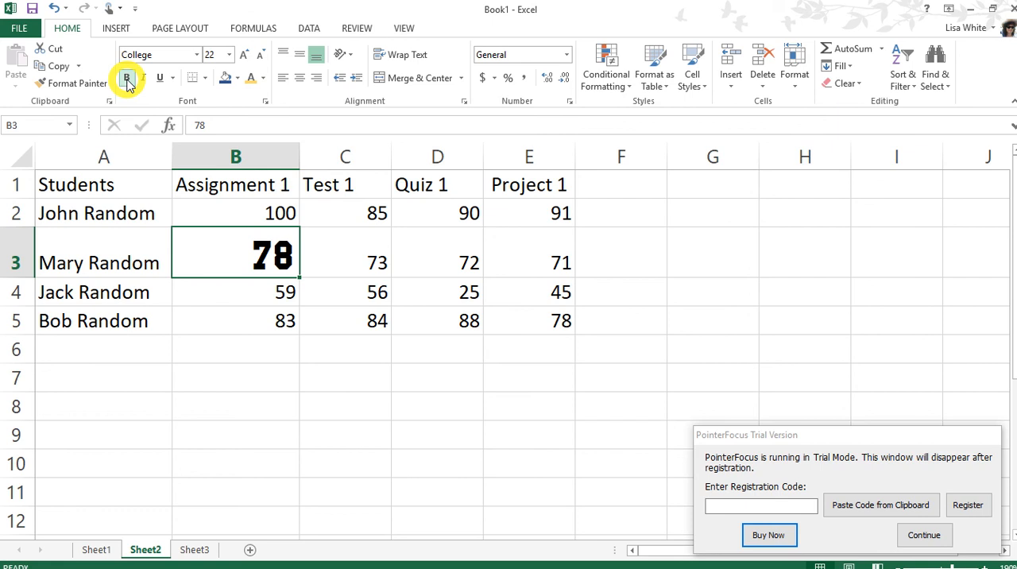
{"action": "left_click", "coordinate": [127, 79]}
{"action": "left_click", "coordinate": [146, 80]}
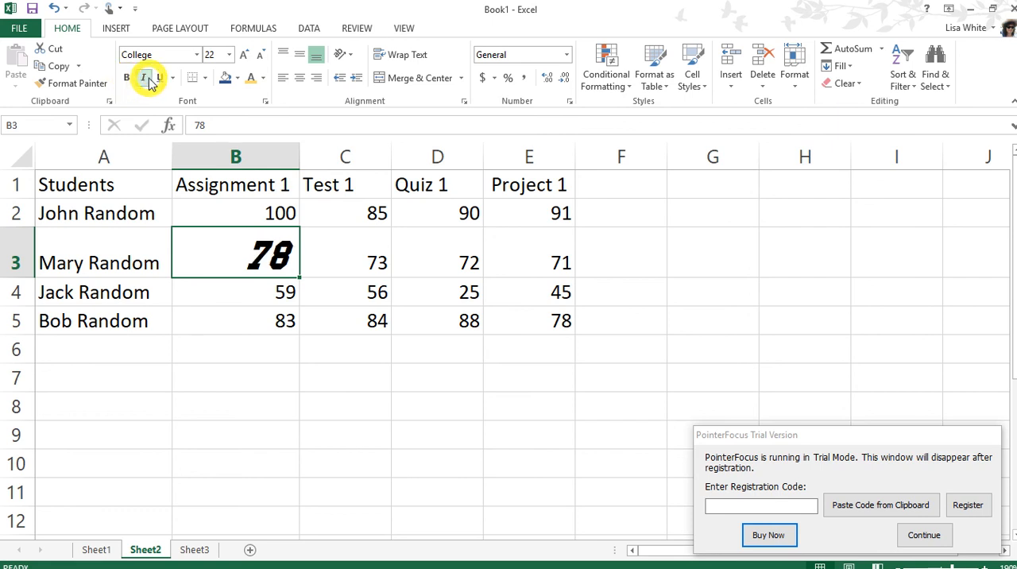
{"action": "left_click", "coordinate": [146, 78]}
{"action": "left_click", "coordinate": [159, 78]}
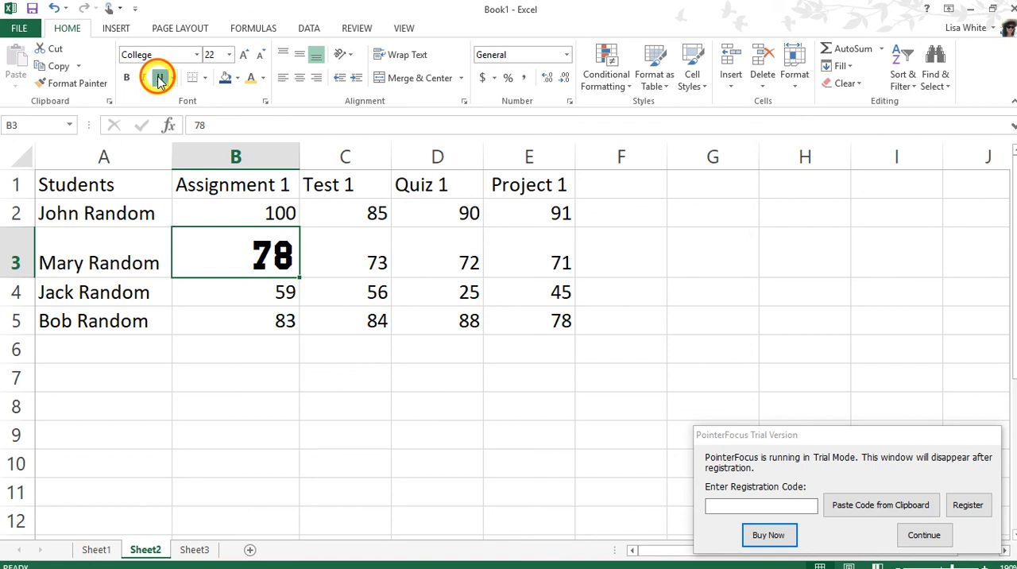
{"action": "left_click", "coordinate": [159, 79]}
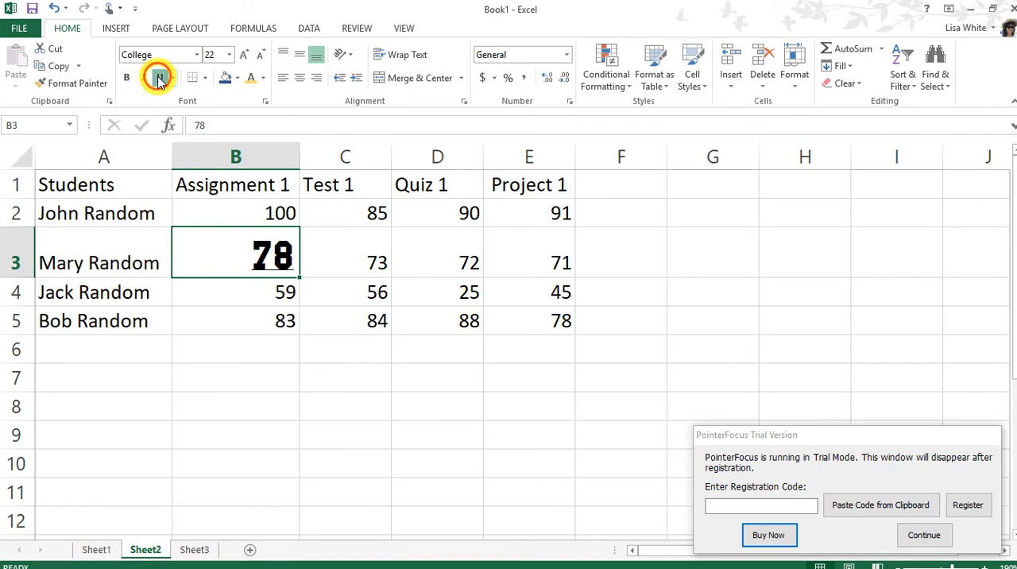
Step: Try left and centre alignment on the grade in B3 and finish with right alignment
{"action": "left_click", "coordinate": [283, 79]}
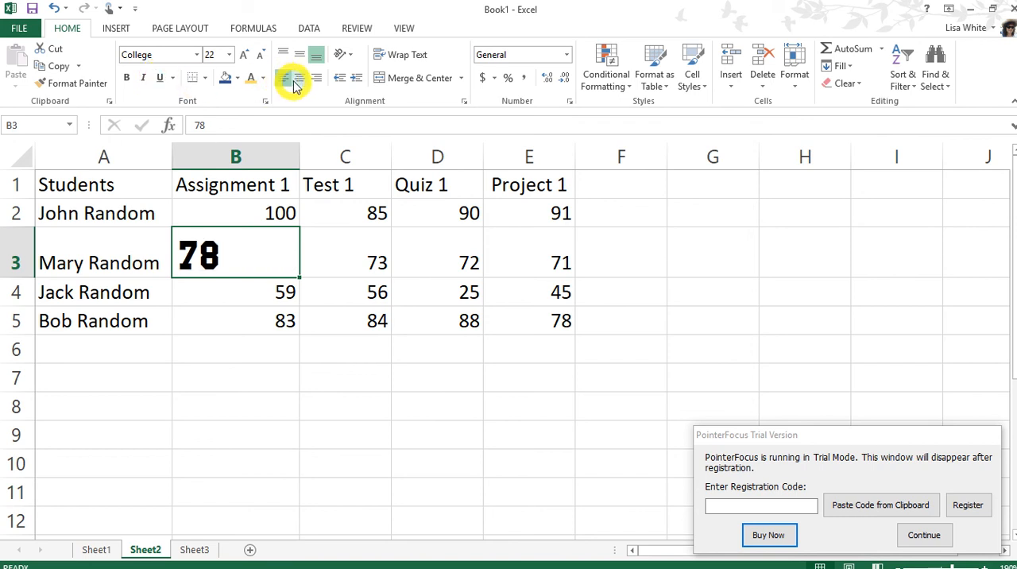
{"action": "left_click", "coordinate": [299, 79]}
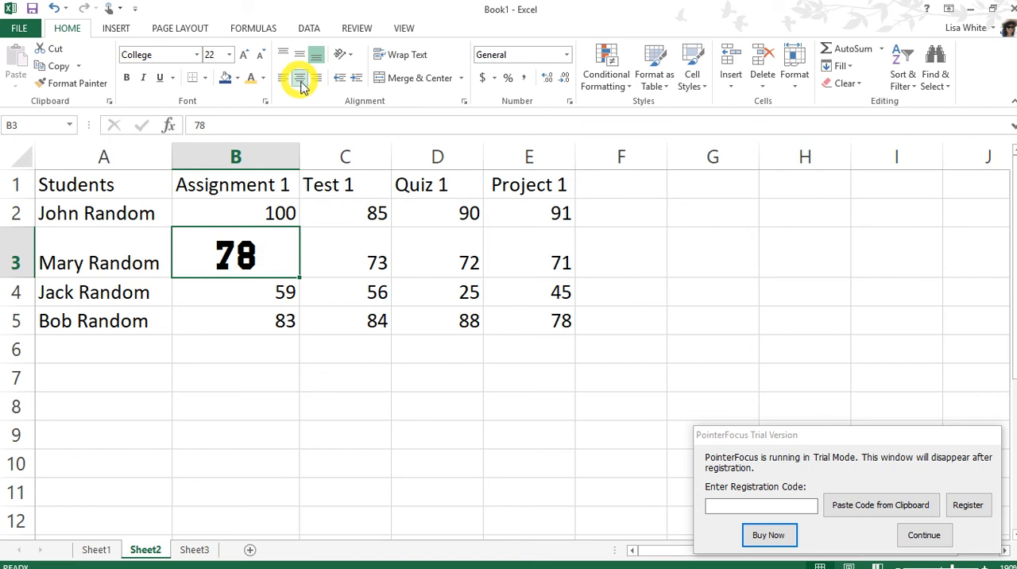
{"action": "left_click", "coordinate": [317, 79]}
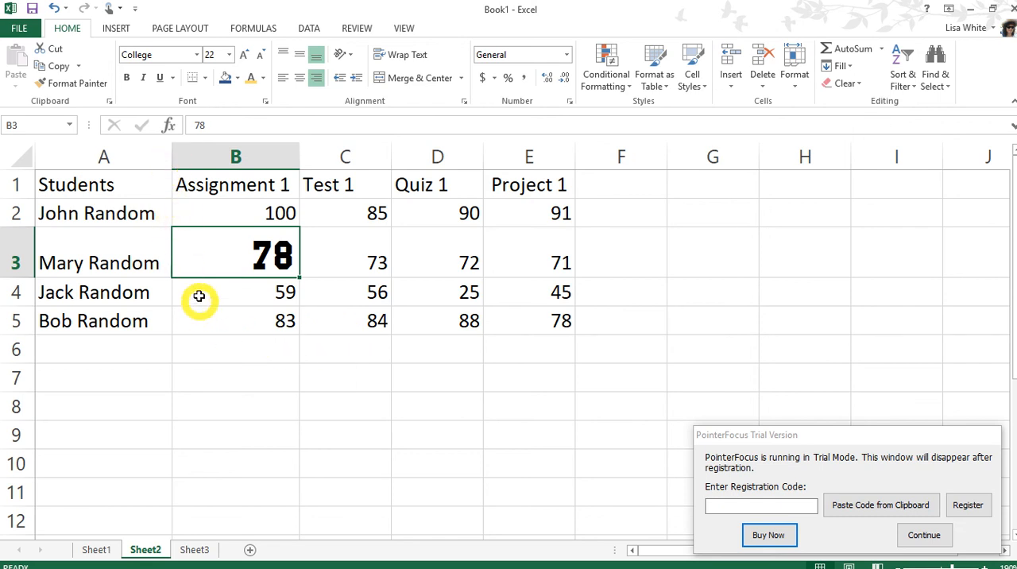
Step: Narrow column A to slightly less than the width of the student names
{"action": "left_click_drag", "start_coordinate": [159, 158], "coordinate": [142, 156]}
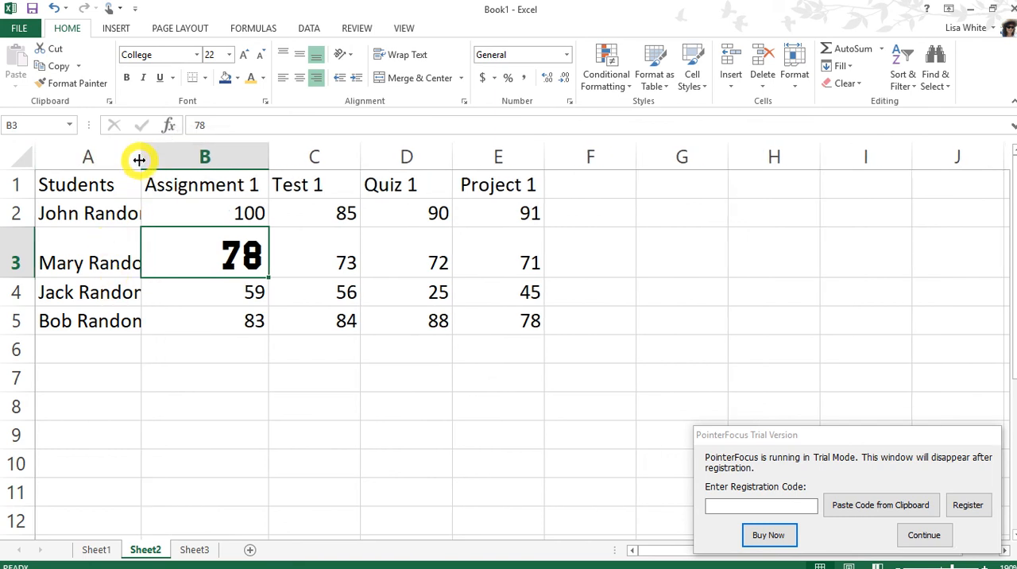
Step: Widen column A until the full student names fit inside it
{"action": "left_click_drag", "start_coordinate": [139, 160], "coordinate": [177, 163]}
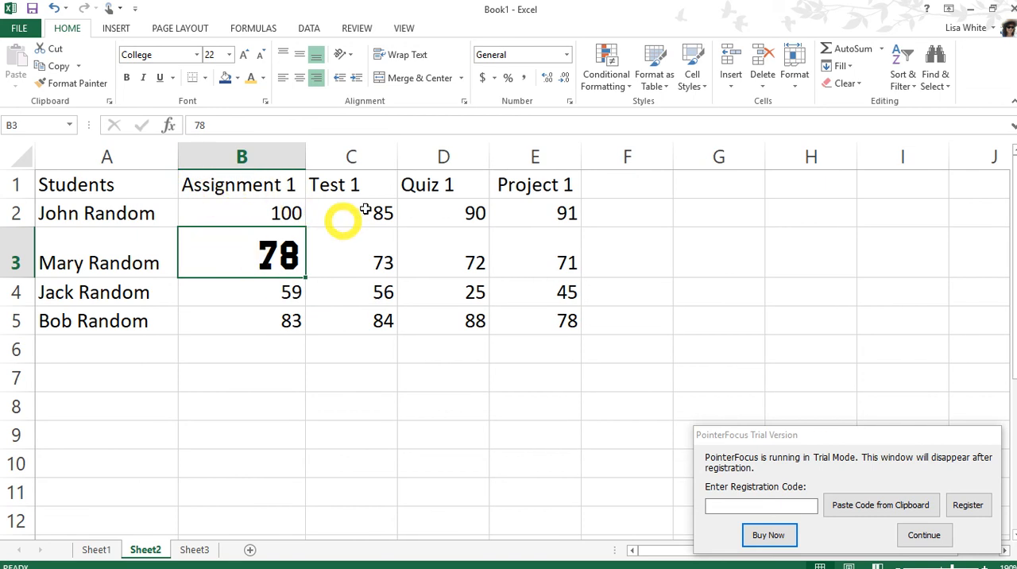
{"action": "left_click", "coordinate": [502, 212]}
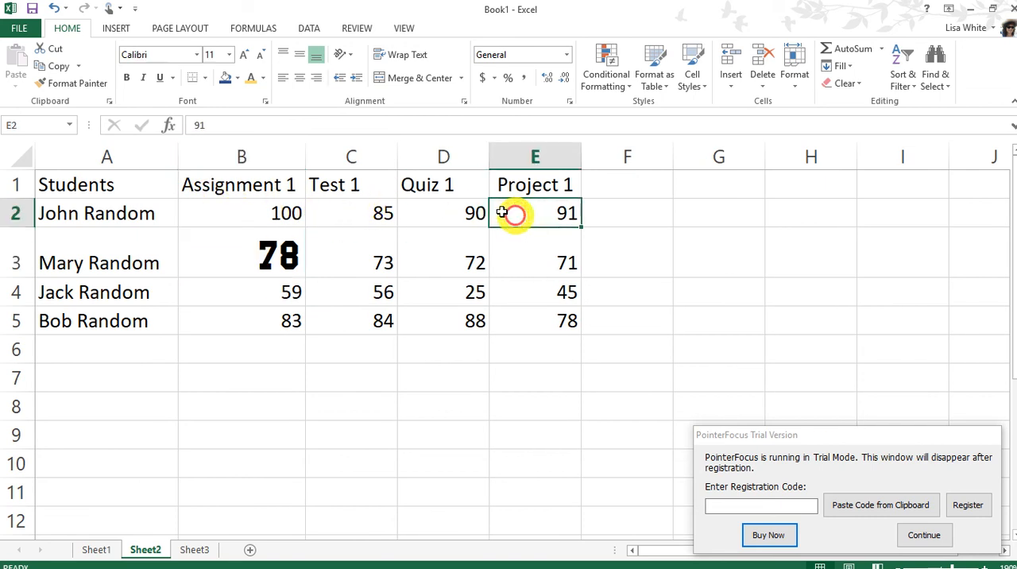
{"action": "left_click", "coordinate": [445, 212]}
{"action": "left_click", "coordinate": [438, 189]}
{"action": "left_click", "coordinate": [438, 246]}
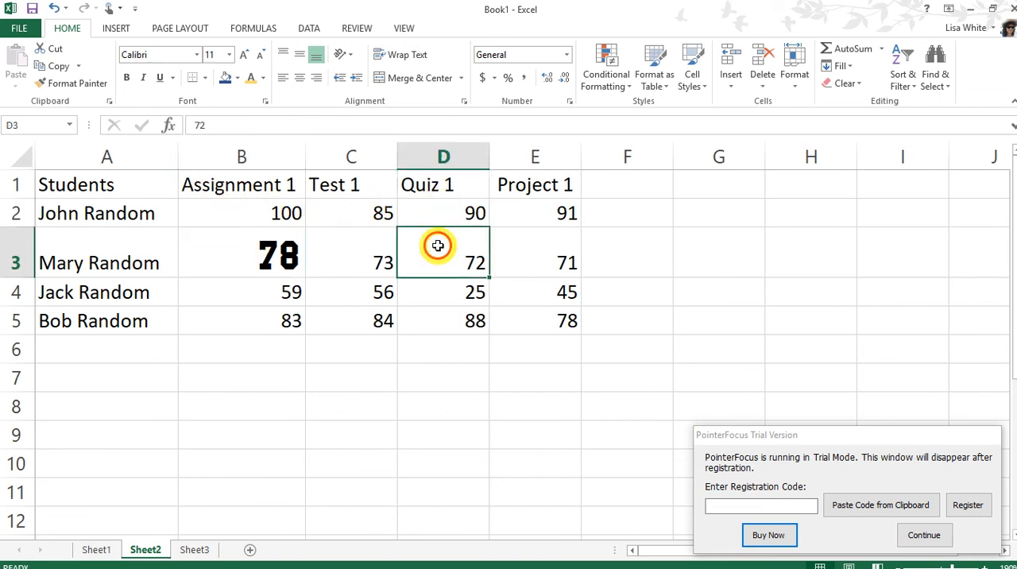
{"action": "left_click", "coordinate": [345, 209]}
{"action": "left_click", "coordinate": [345, 190]}
{"action": "left_click", "coordinate": [282, 191]}
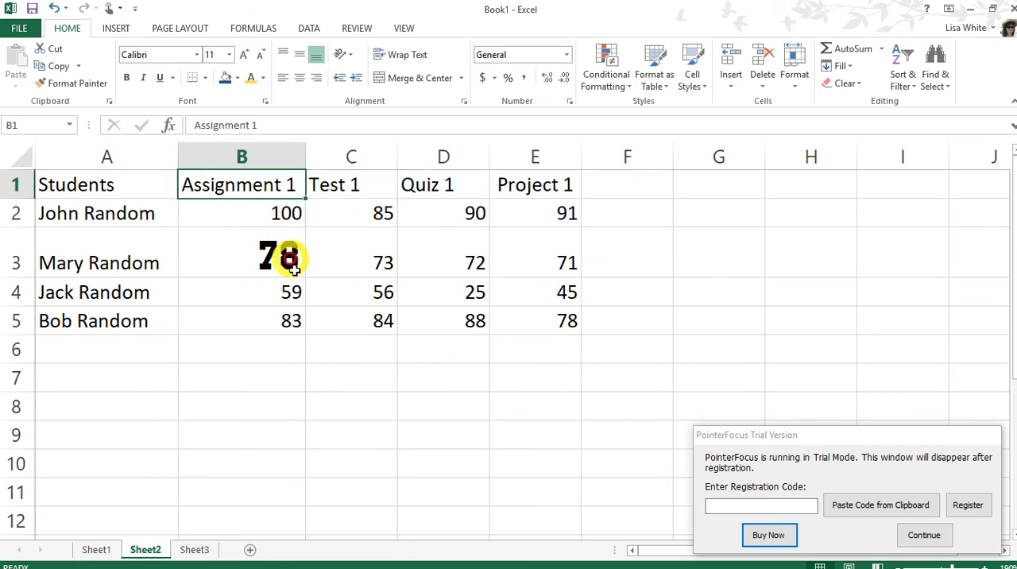
{"action": "left_click", "coordinate": [294, 295]}
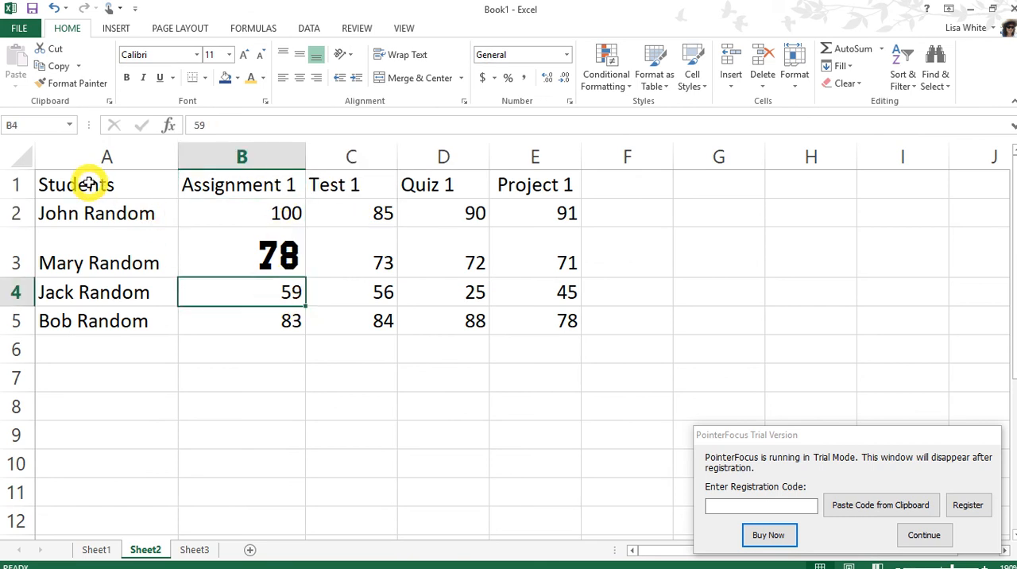
{"action": "left_click_drag", "start_coordinate": [87, 182], "coordinate": [535, 320]}
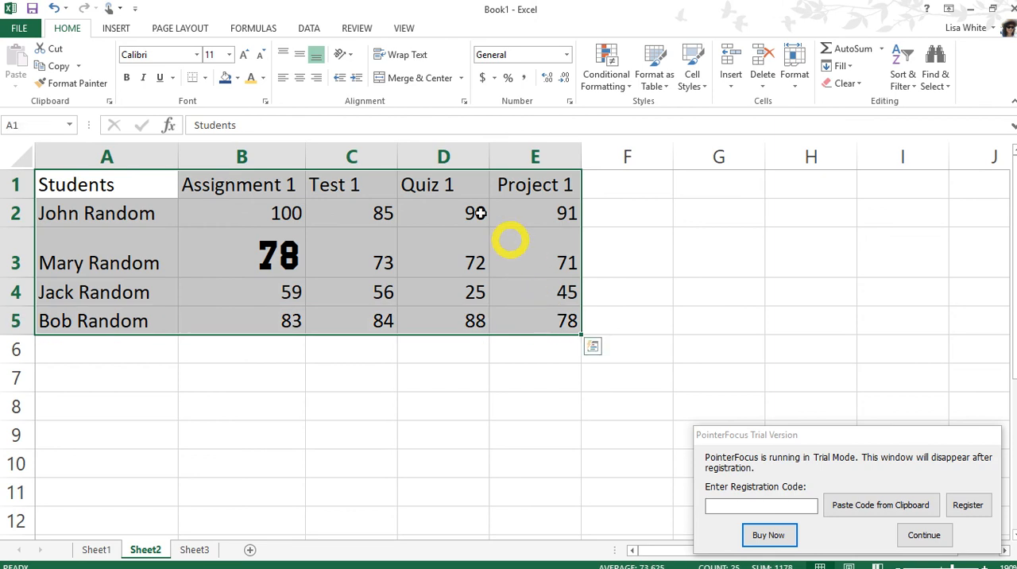
{"action": "left_click", "coordinate": [108, 261]}
{"action": "left_click", "coordinate": [284, 254]}
{"action": "left_click", "coordinate": [387, 254]}
{"action": "left_click", "coordinate": [446, 259]}
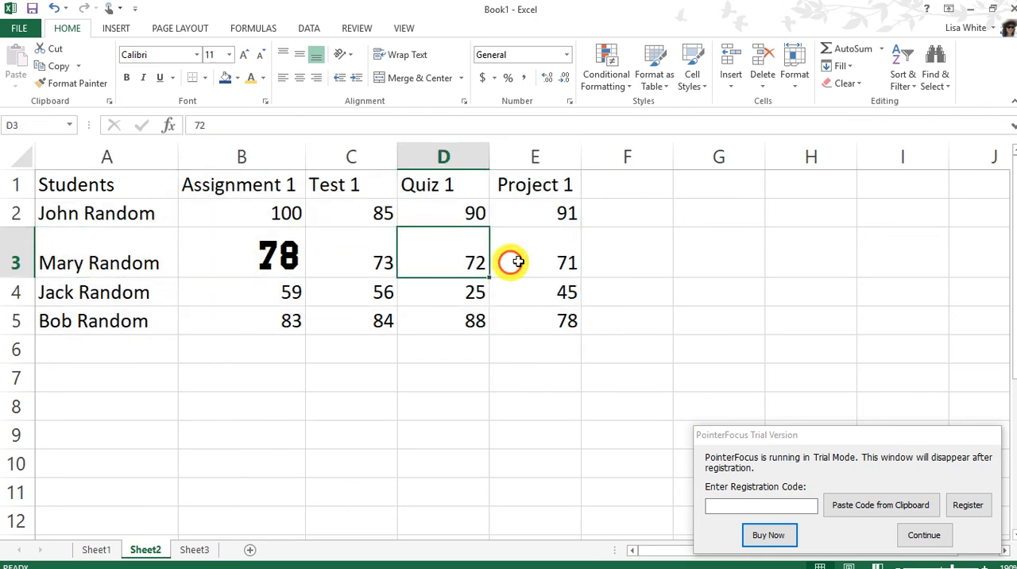
{"action": "left_click", "coordinate": [556, 254]}
Step: Change the font of the whole gradebook table, A1:E5, to A little sunshine
{"action": "left_click", "coordinate": [85, 184]}
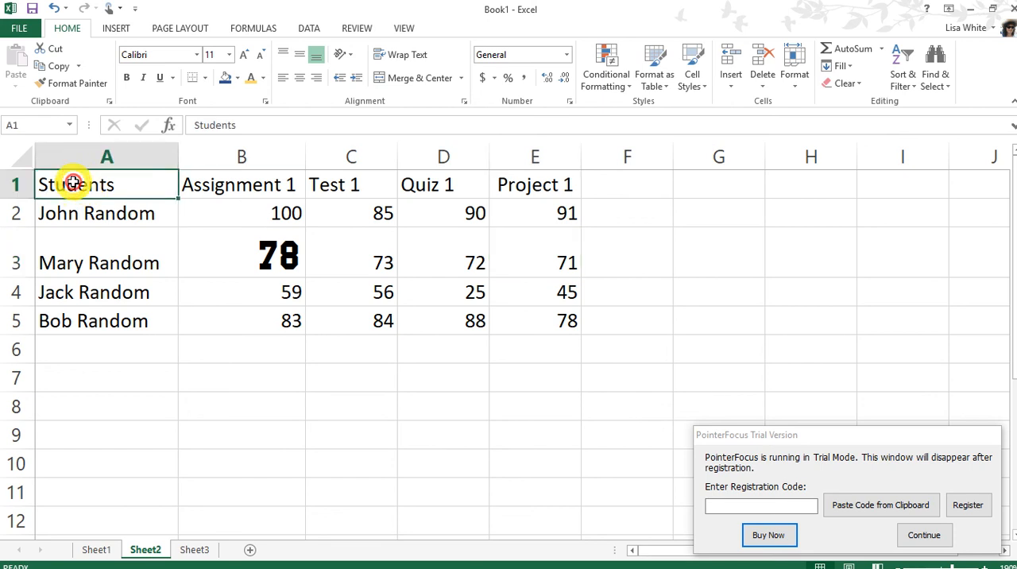
{"action": "left_click_drag", "start_coordinate": [74, 182], "coordinate": [537, 313]}
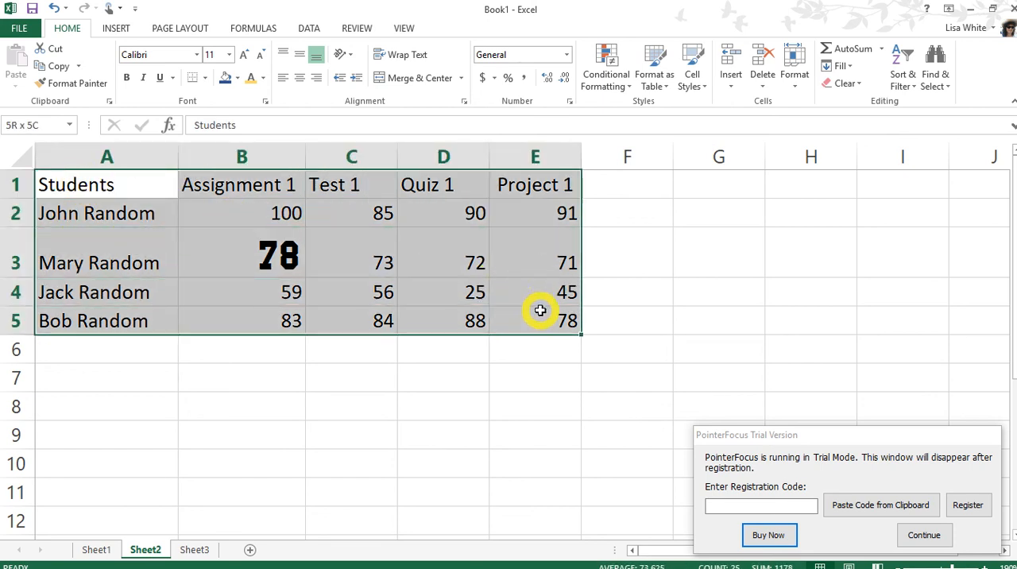
{"action": "left_click", "coordinate": [198, 54]}
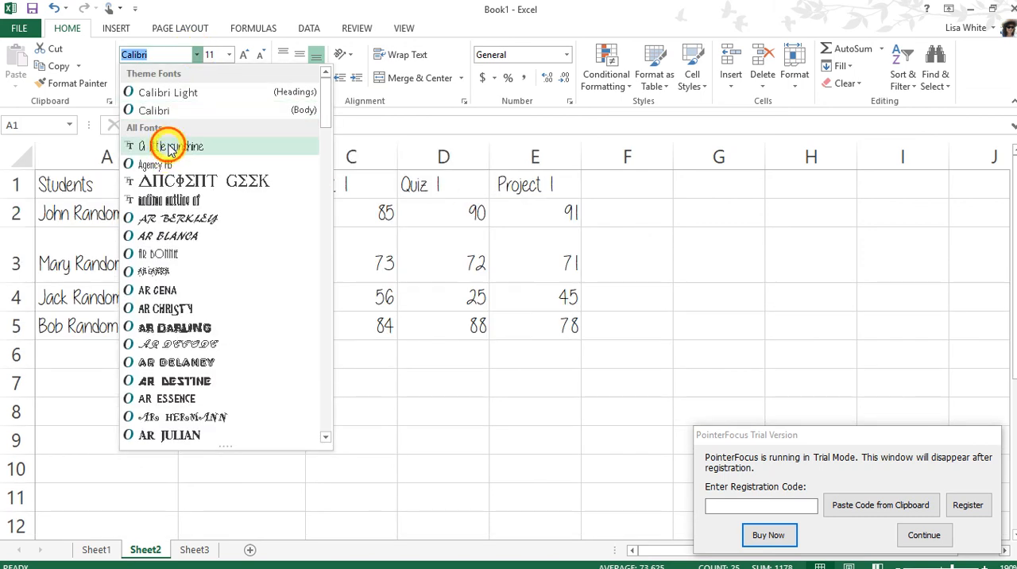
{"action": "left_click", "coordinate": [168, 147]}
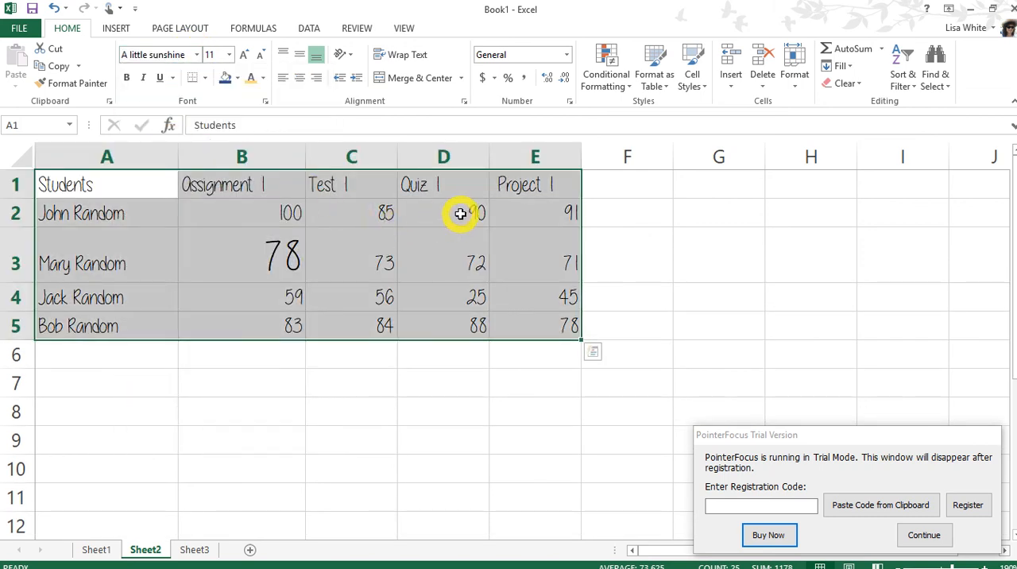